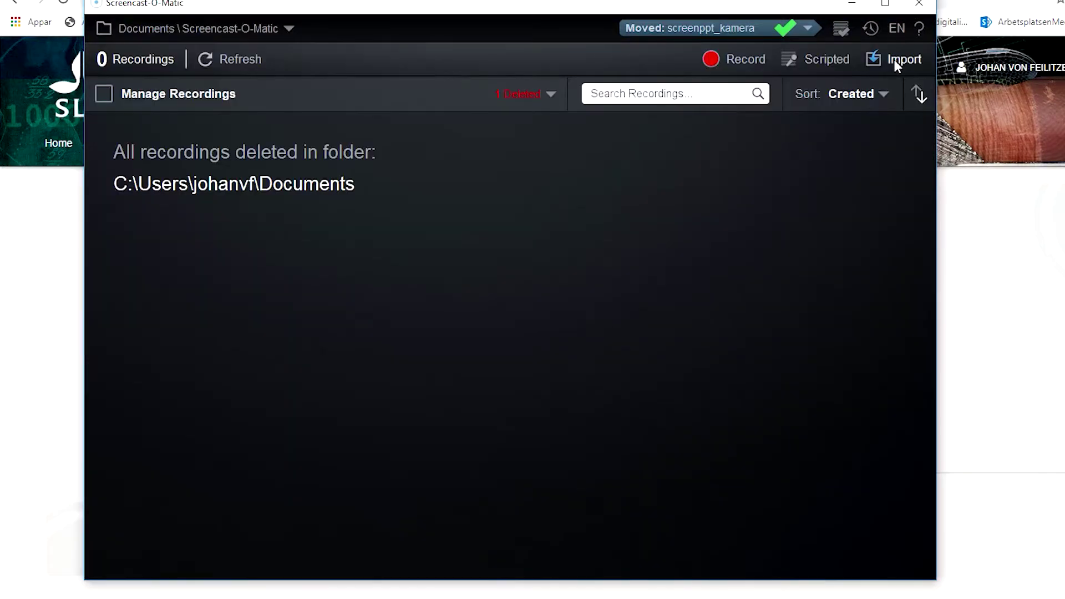
Import the video clips Klipp1 to Klipp5 from the Videoedit_del1 folder into the recordings list
click(894, 59)
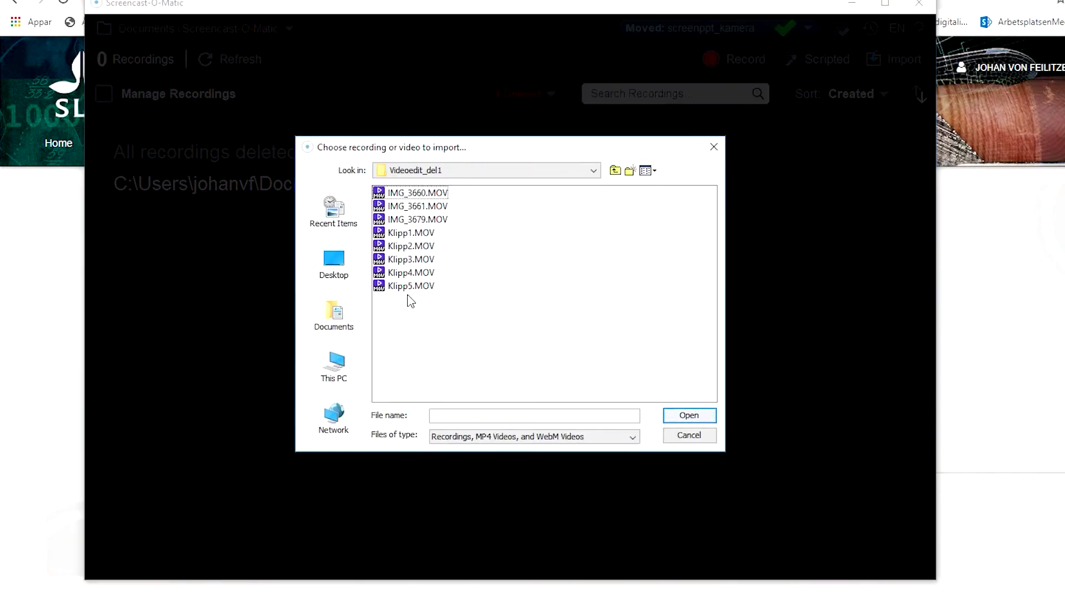
click(405, 233)
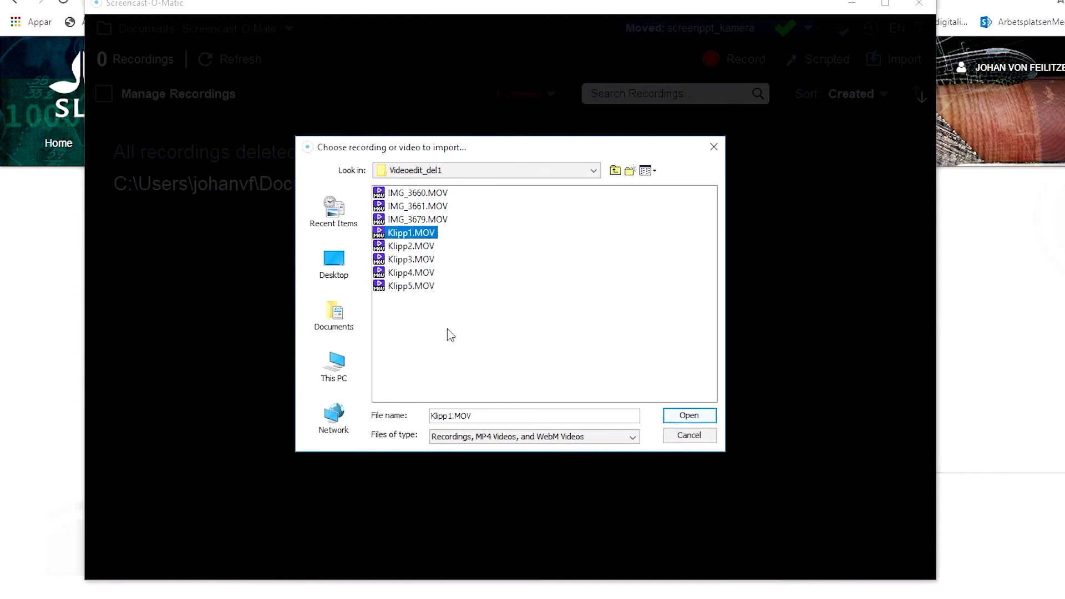
click(689, 415)
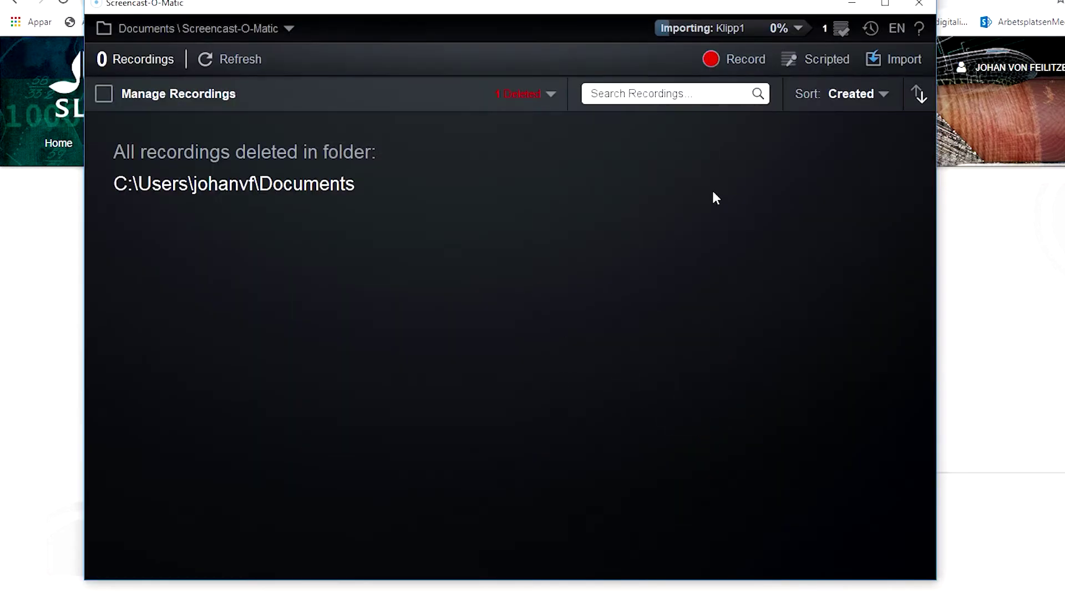
click(897, 59)
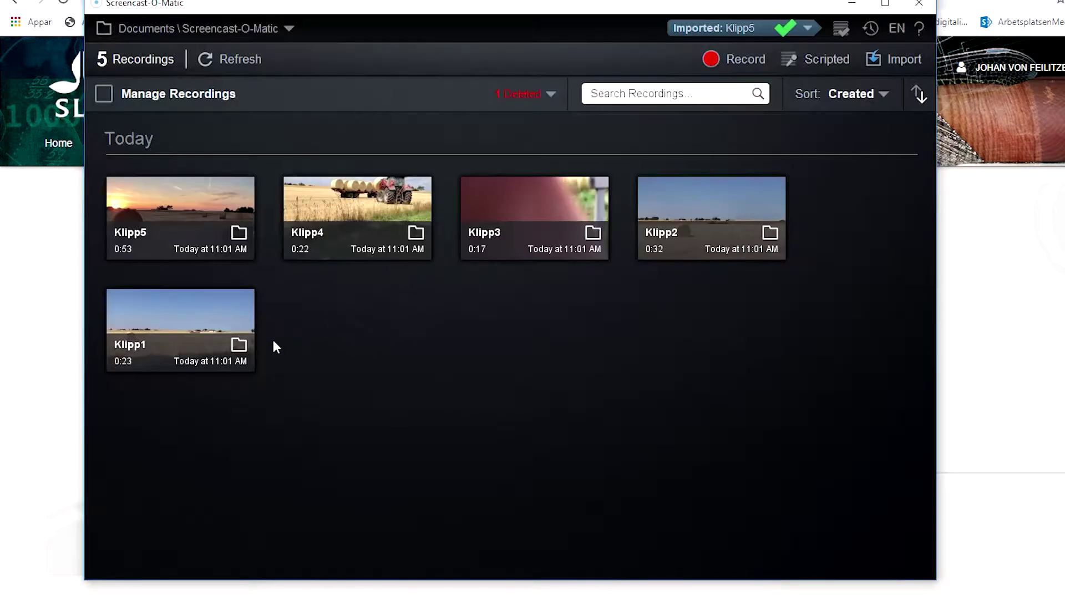
Open the Klipp1 recording for editing and play it up to about 0:03.92
click(176, 328)
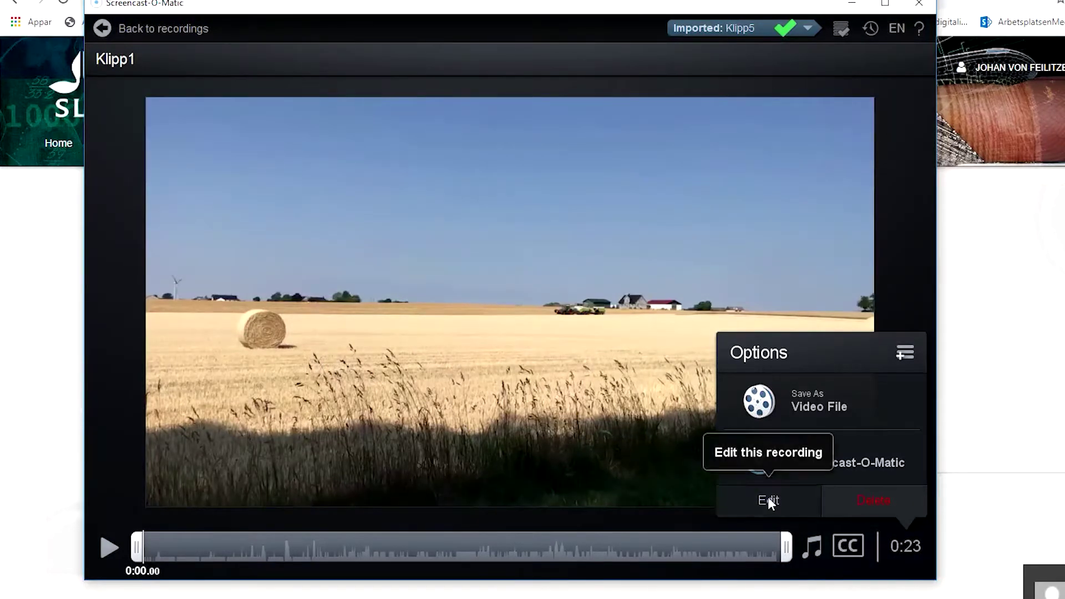
click(766, 501)
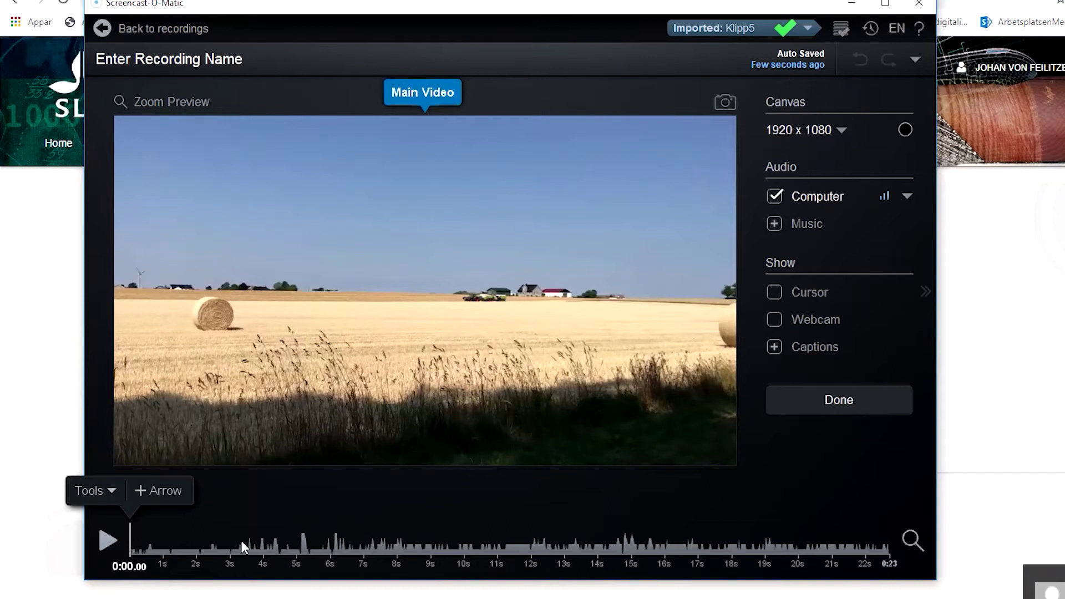
click(108, 539)
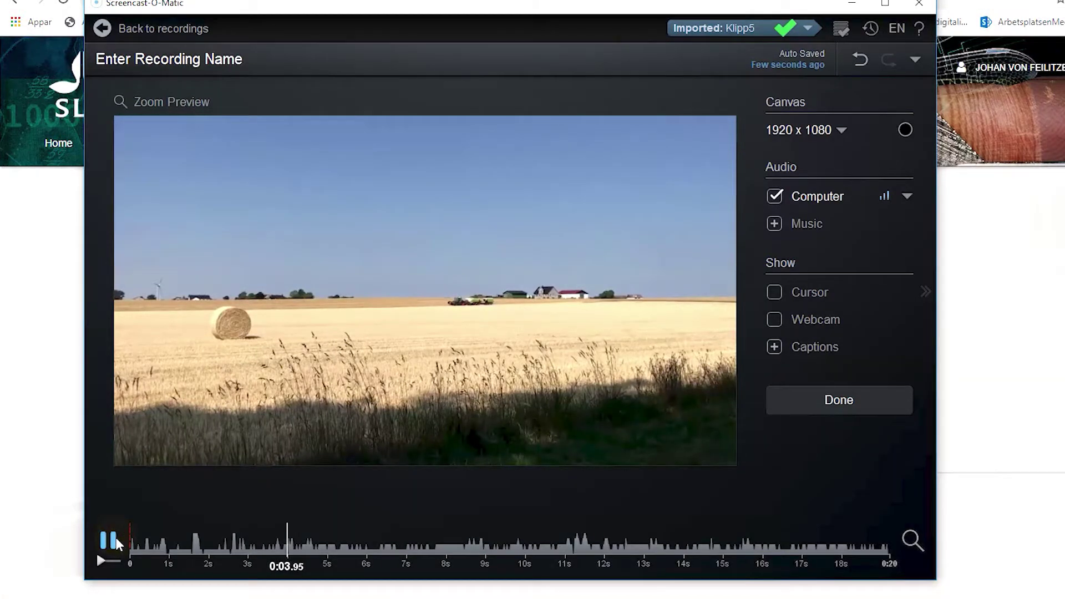
click(109, 539)
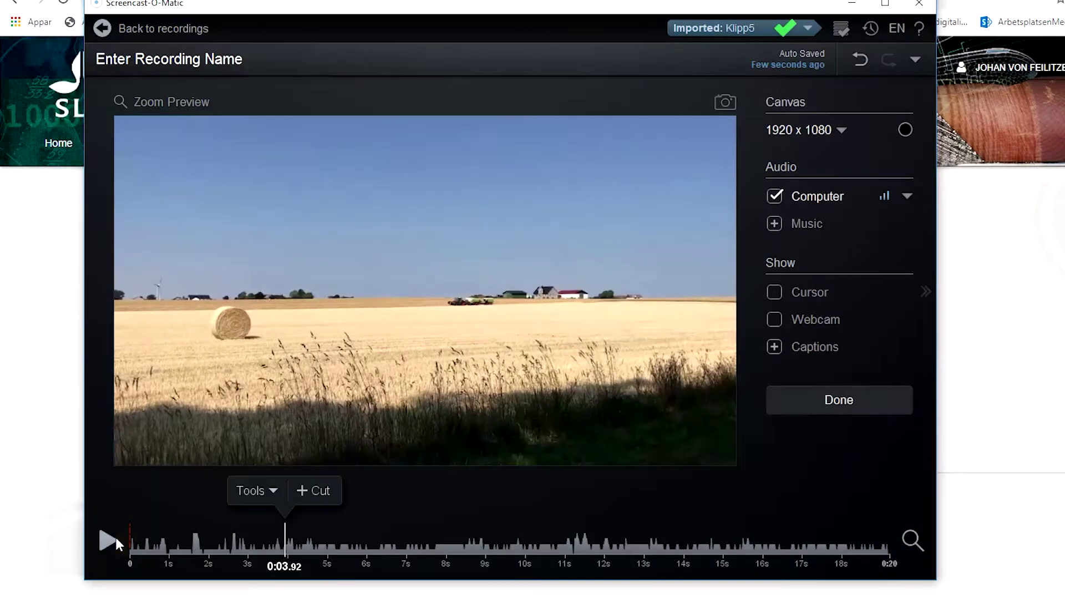
Cut the section of Klipp1 from 0:03.92 to the end of the timeline
click(272, 491)
click(249, 172)
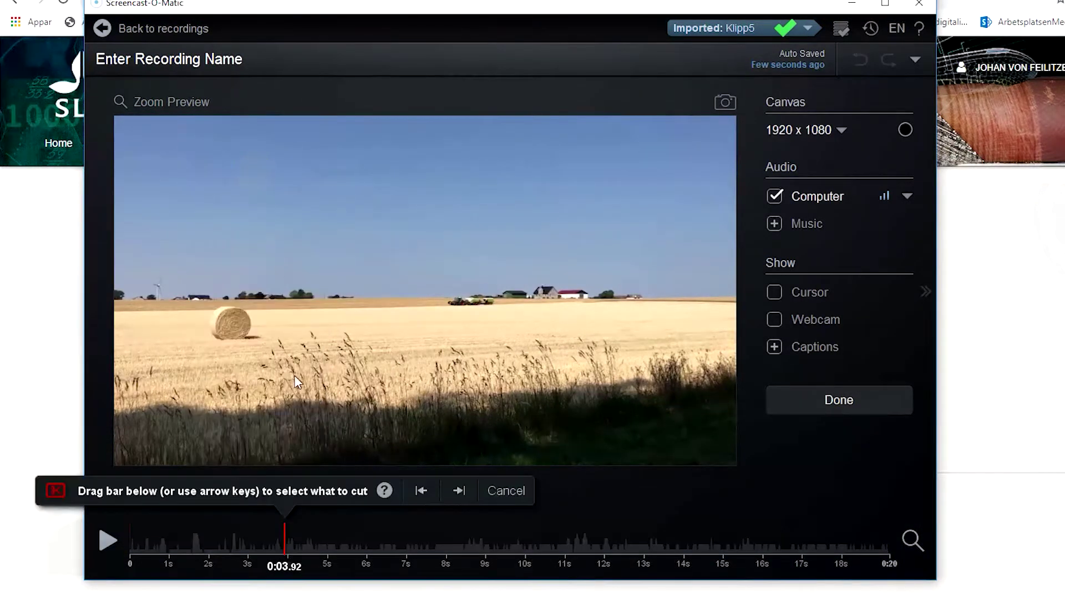
drag(285, 542, 906, 548)
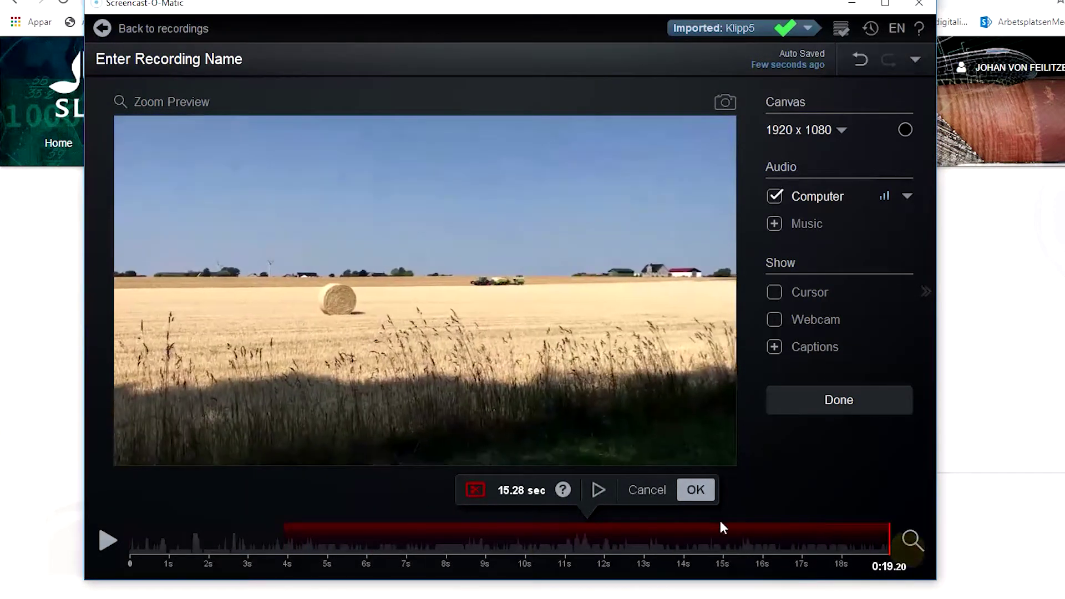
click(696, 490)
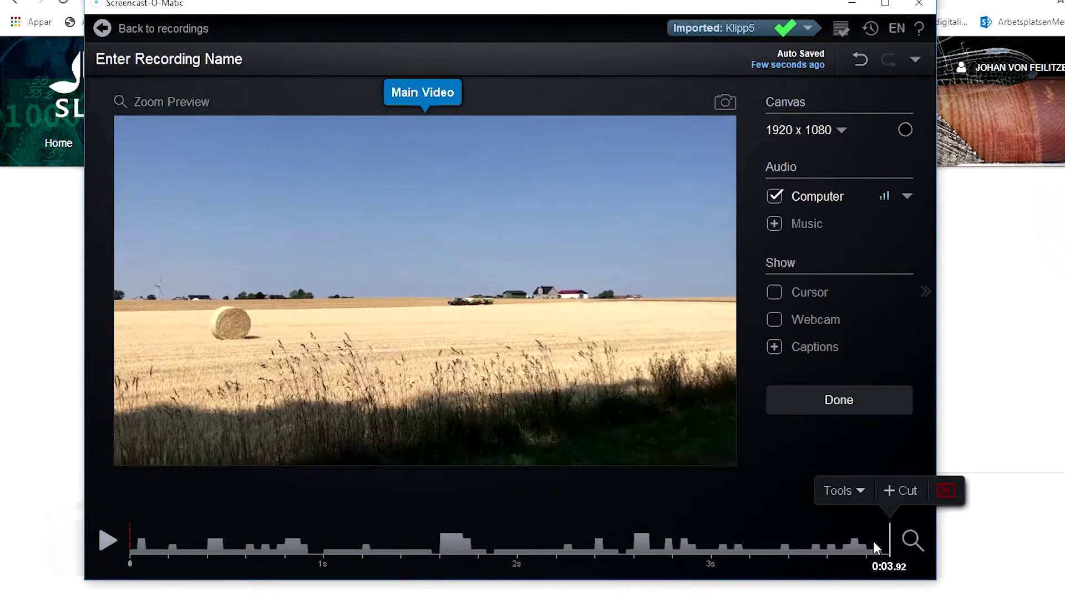
Insert a copy of the existing recording Klipp2 at the end of the timeline, at 0:03.92
click(860, 492)
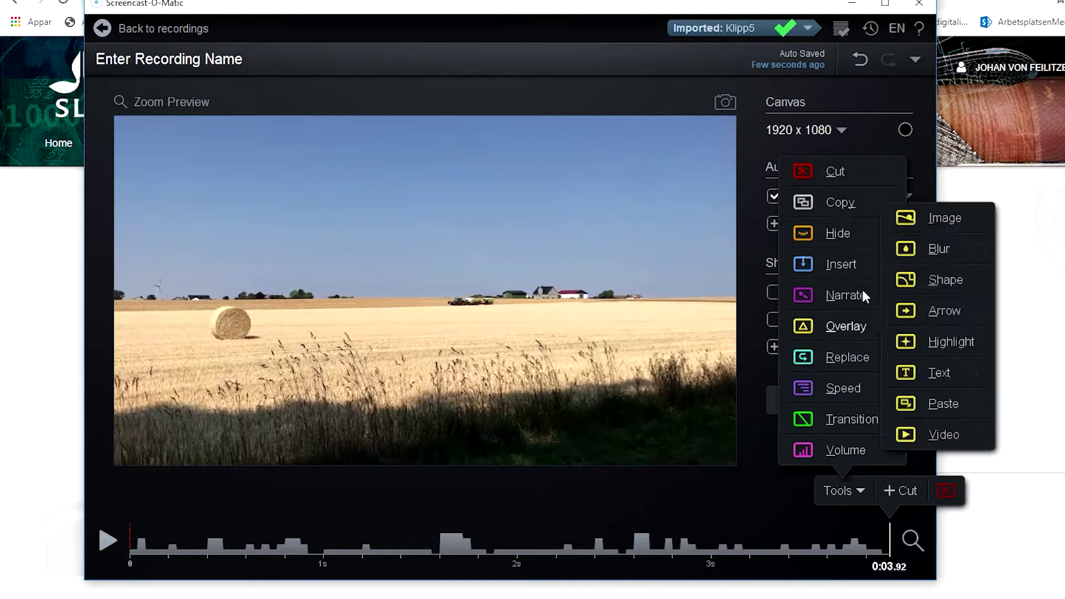
mouse_move(849, 263)
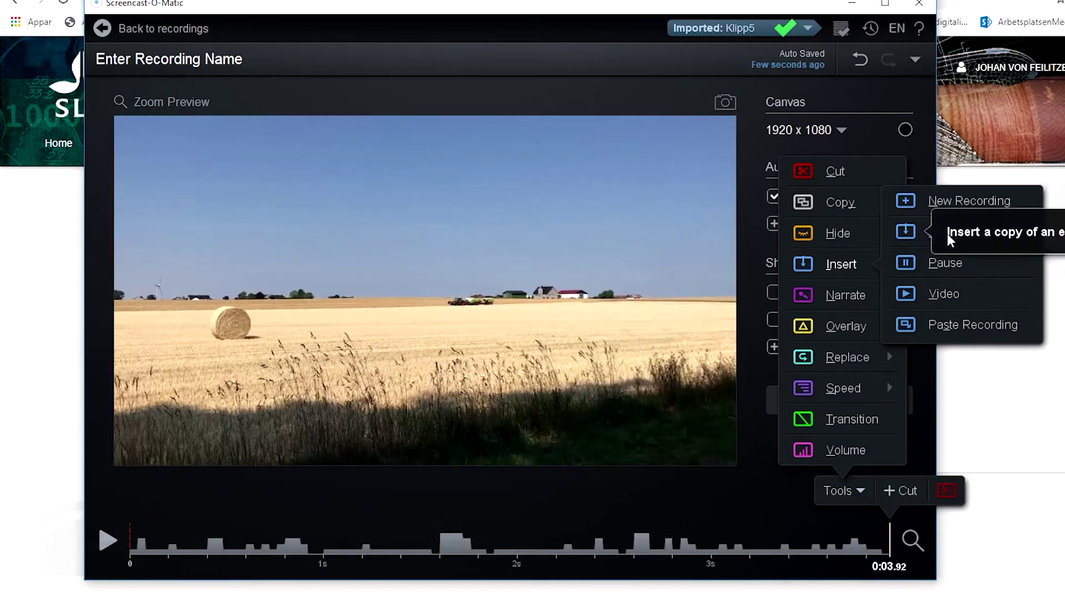
click(909, 227)
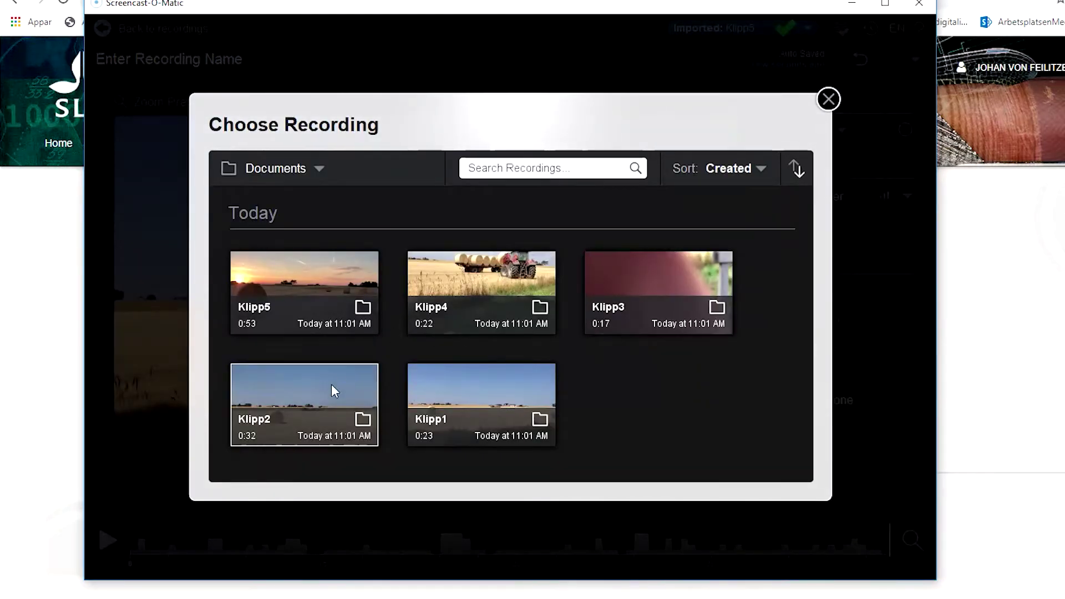
click(312, 407)
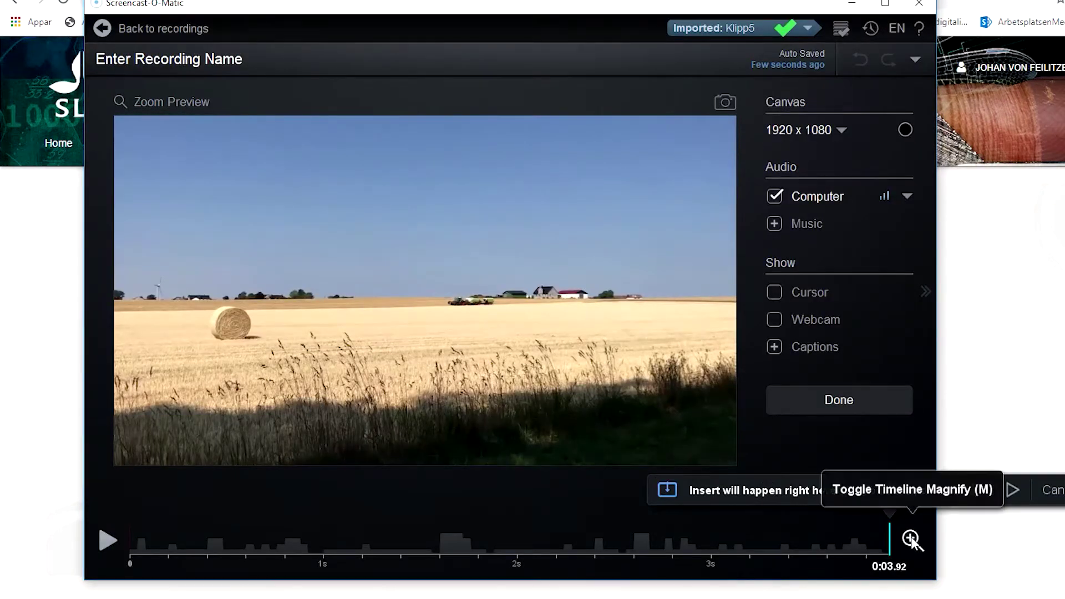
click(1059, 489)
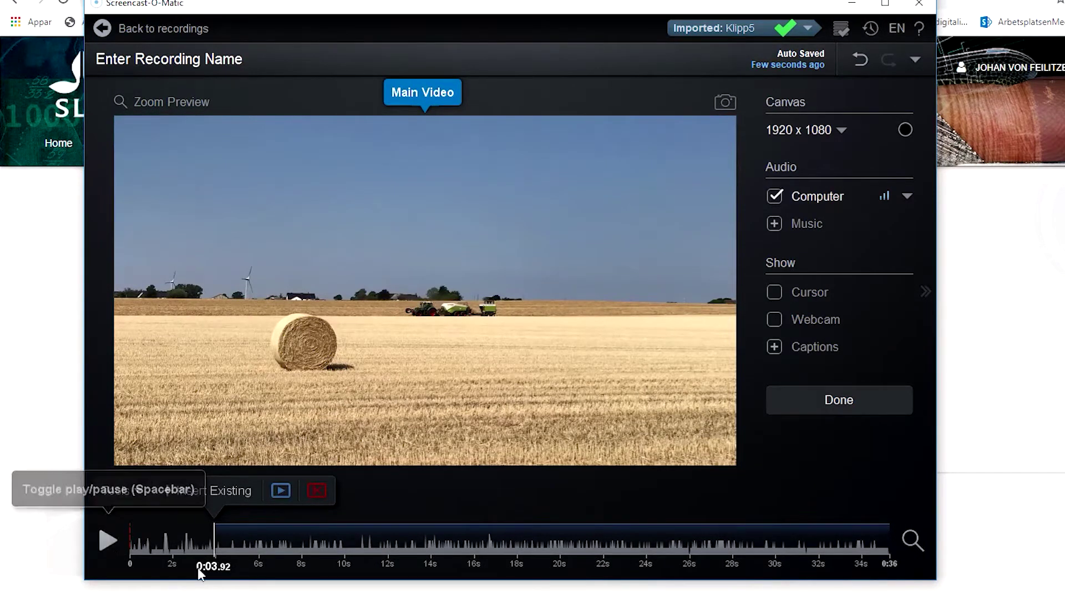
Play the video from the start to find the insertion point and insert the existing recording Klipp3 at 0:12.16
click(129, 548)
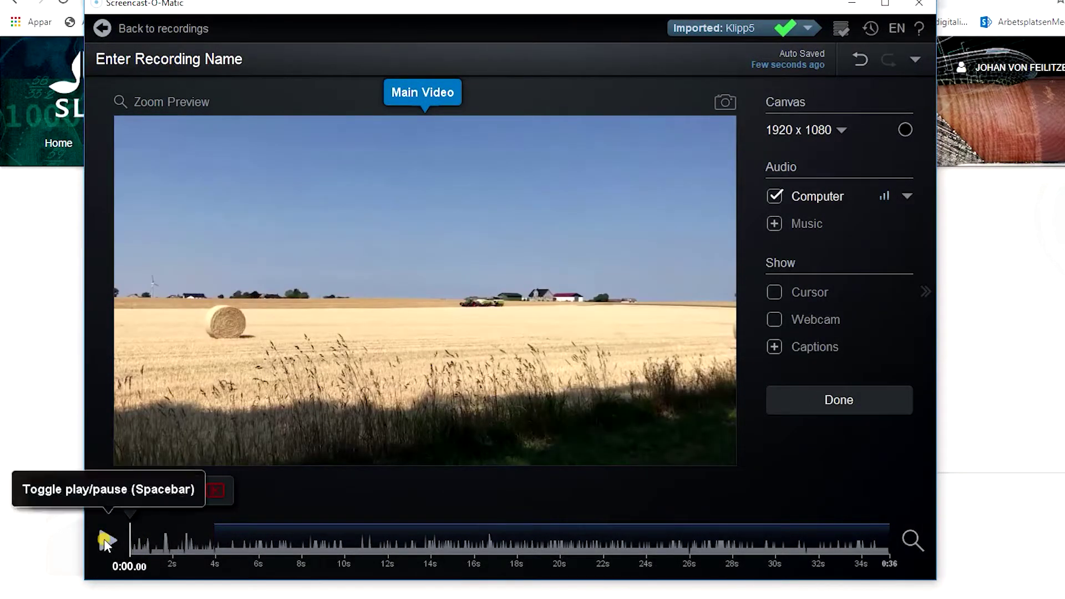
click(106, 541)
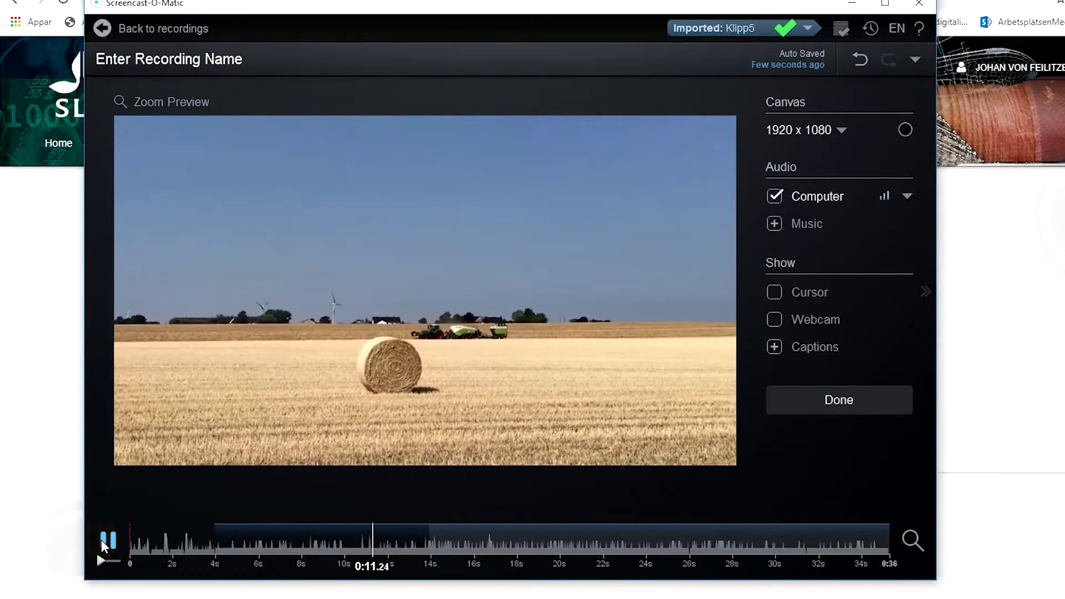
click(101, 540)
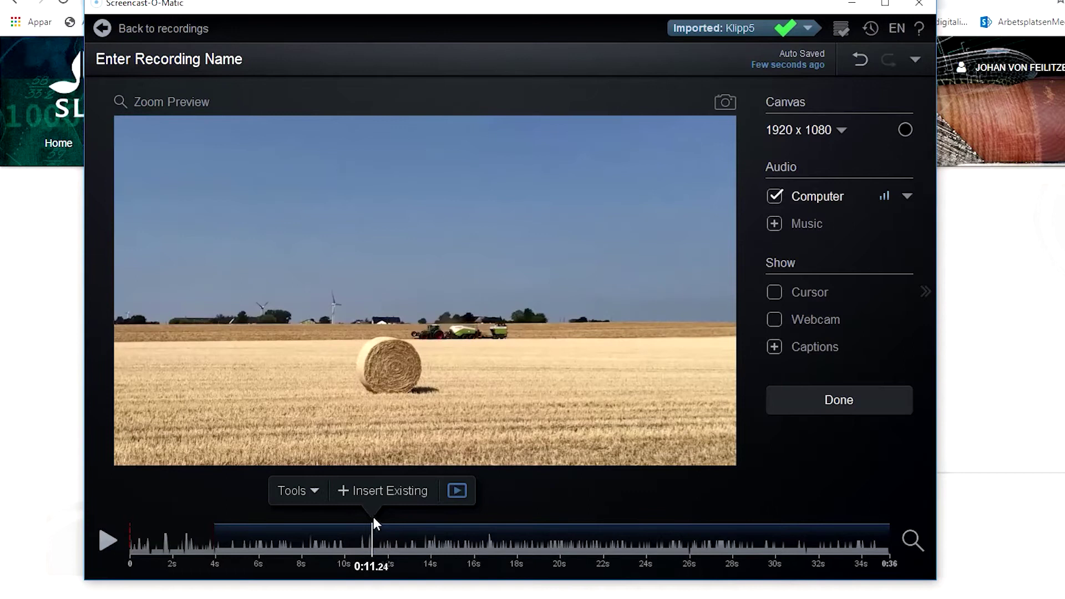
click(381, 490)
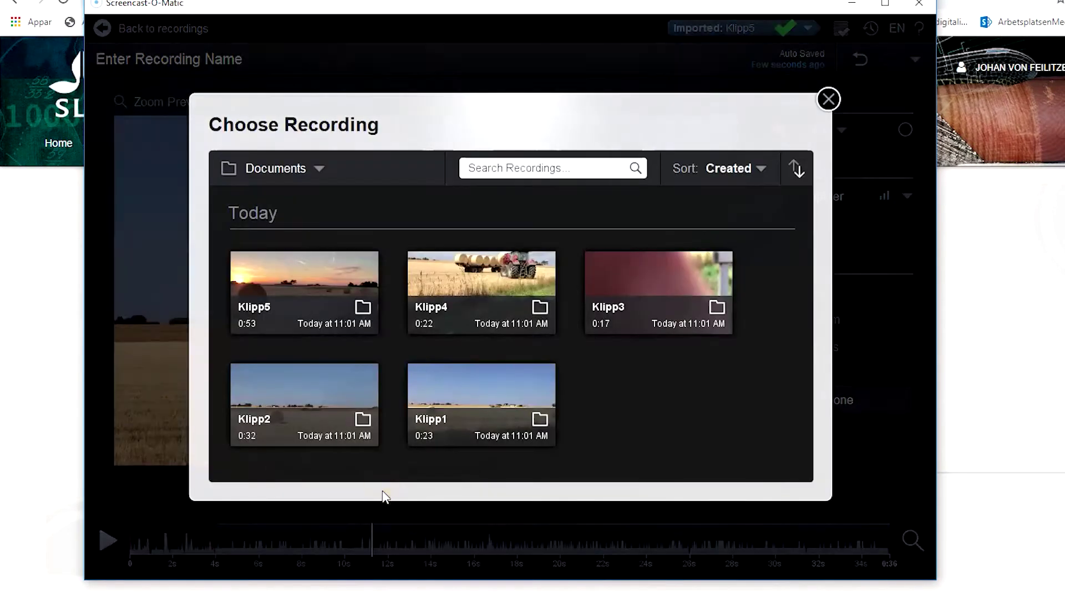
click(648, 300)
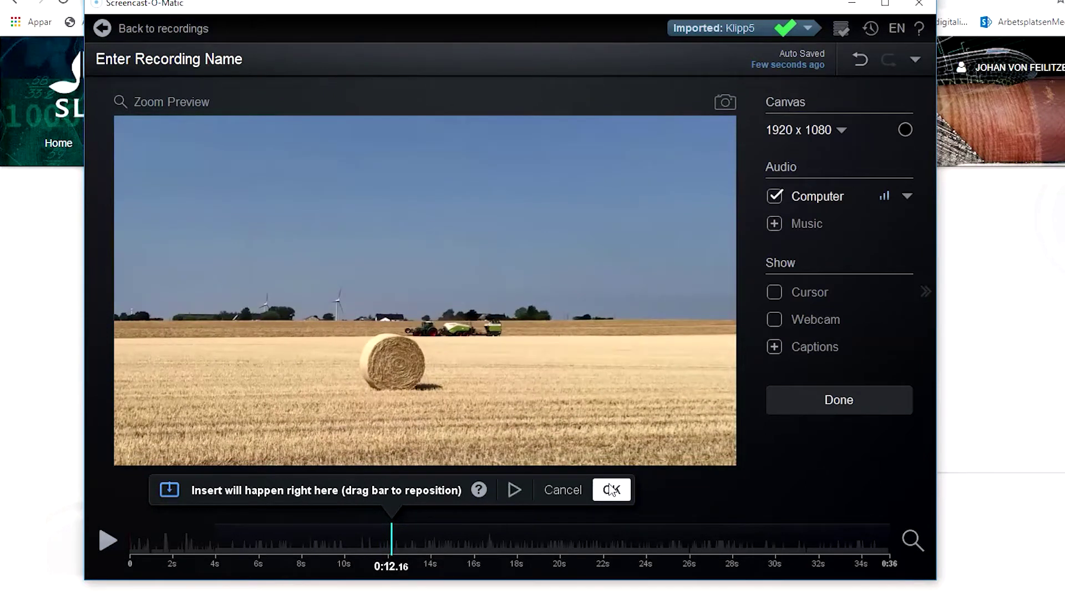
click(611, 490)
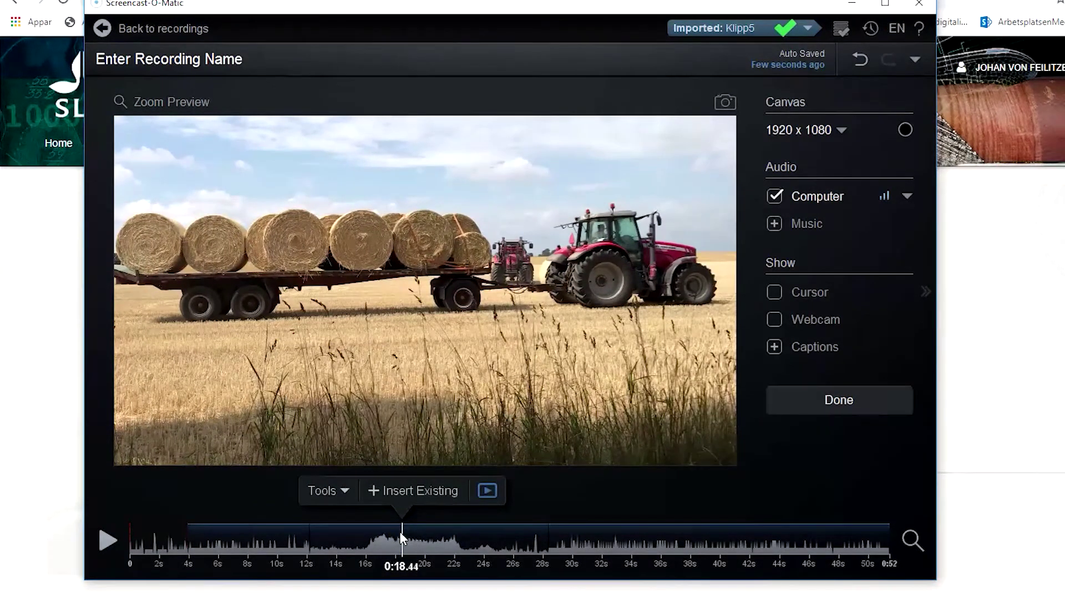
Cut the unwanted opening of the inserted Klipp3, from 0:18.44 back to 0:12.24
click(345, 491)
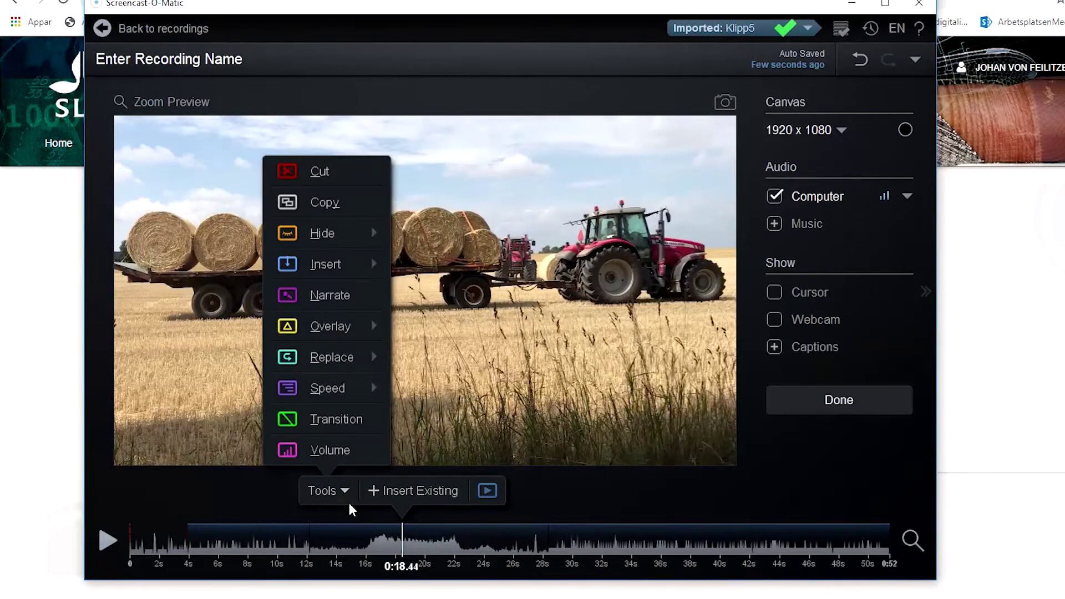
click(321, 170)
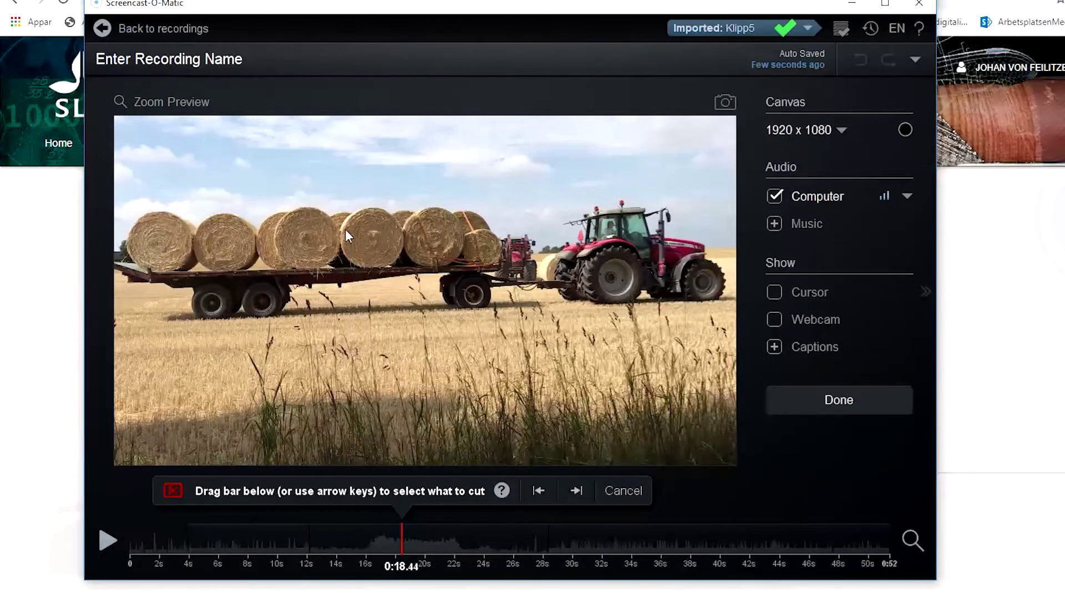
drag(401, 533, 309, 530)
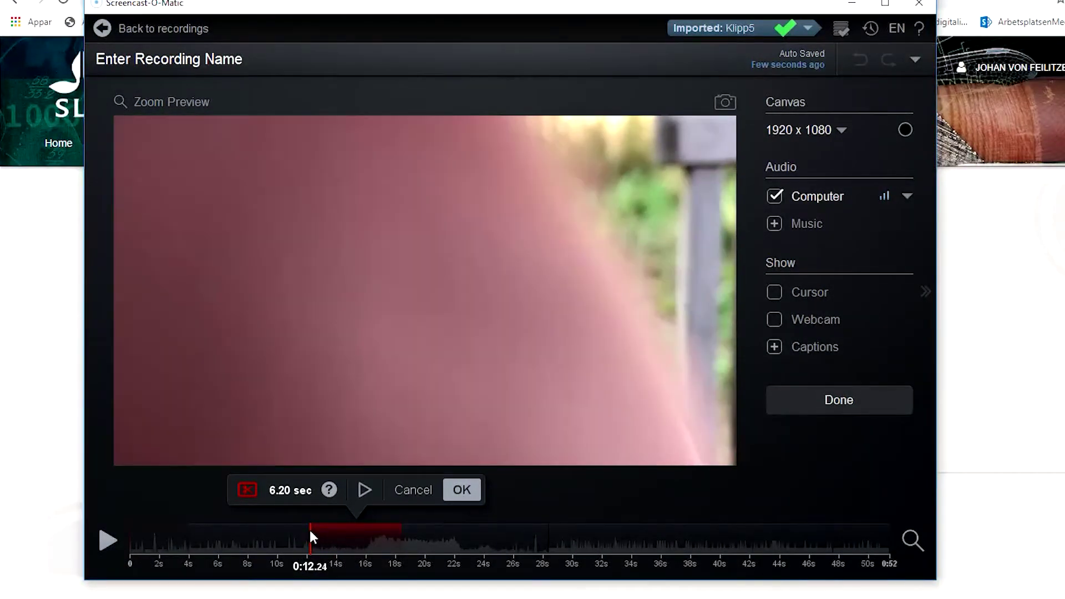
click(463, 492)
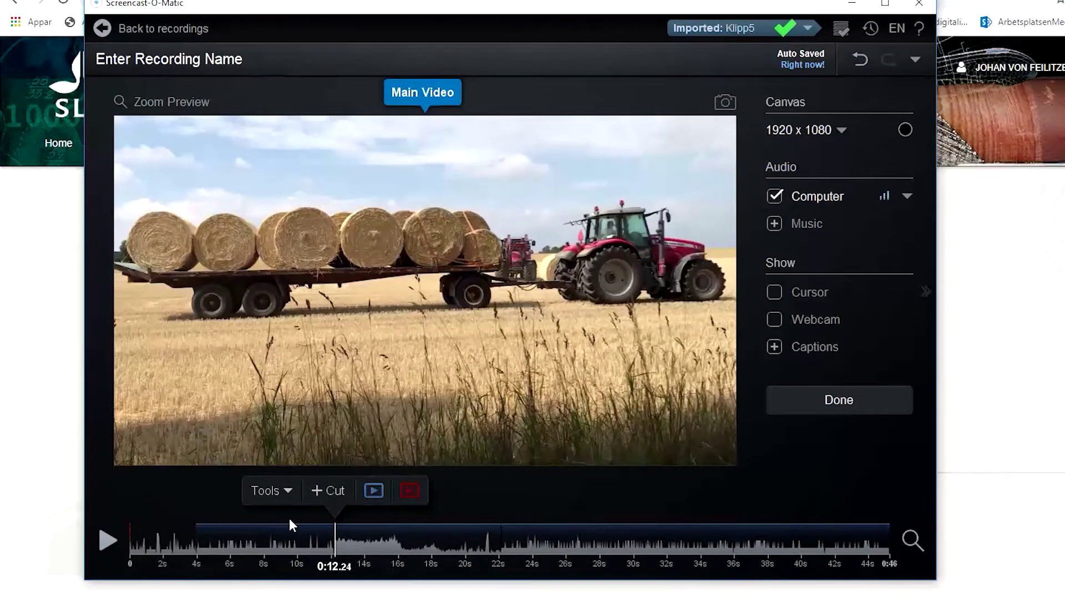
Play through the trimmed Klipp3 and insert the existing recording Klipp4 at 0:18.00
key(space)
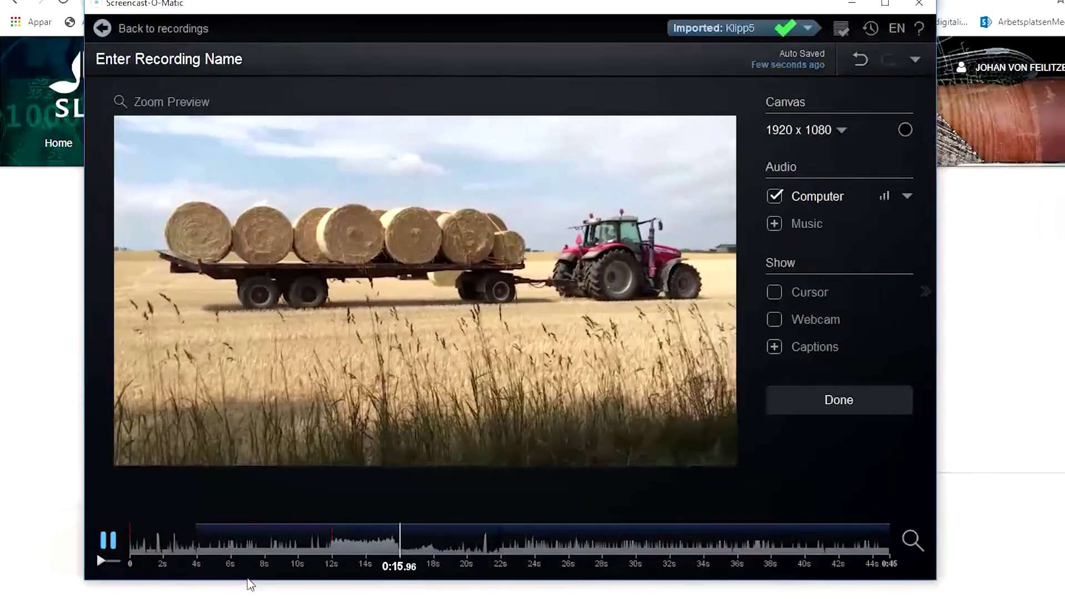
key(space)
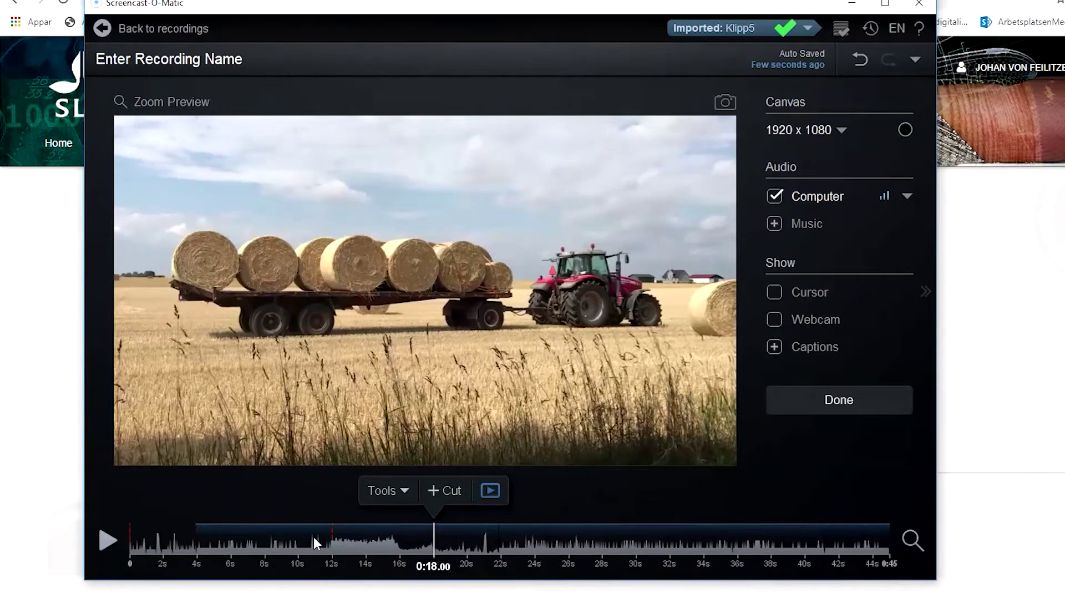
click(407, 492)
mouse_move(397, 265)
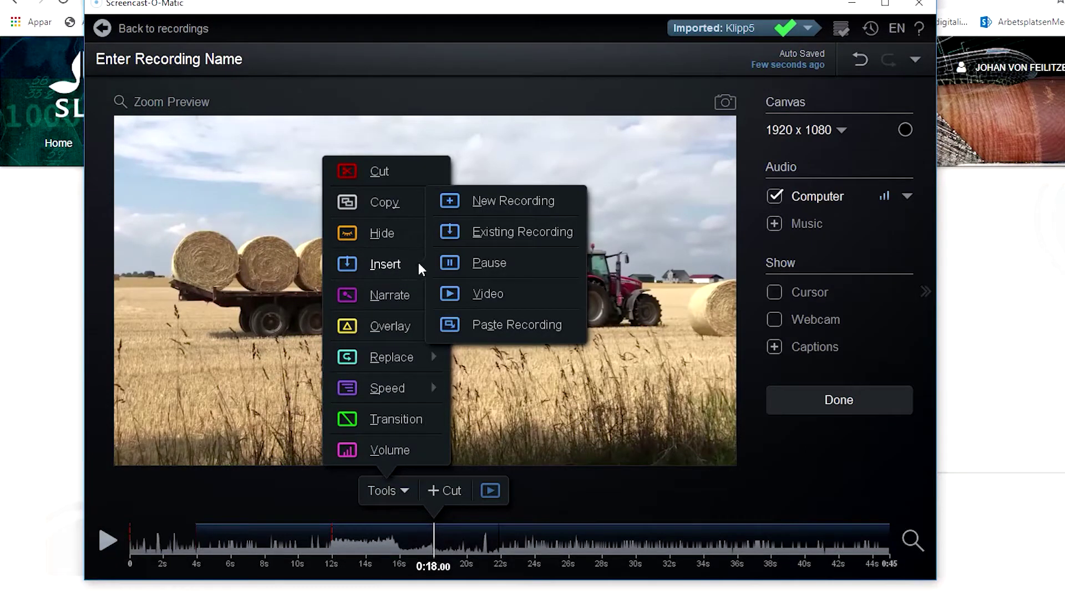
click(493, 230)
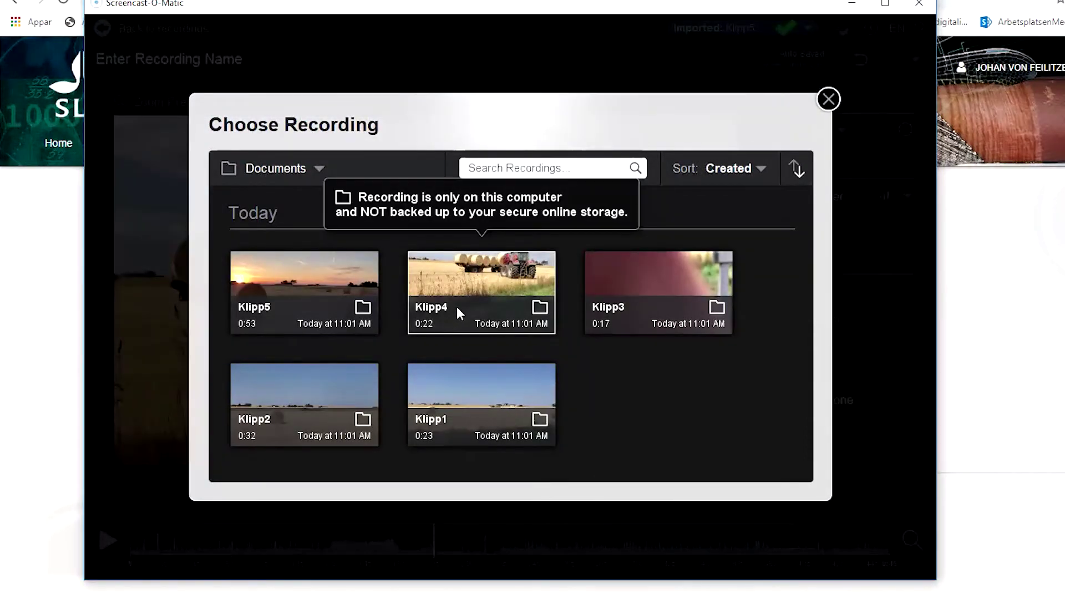
click(457, 311)
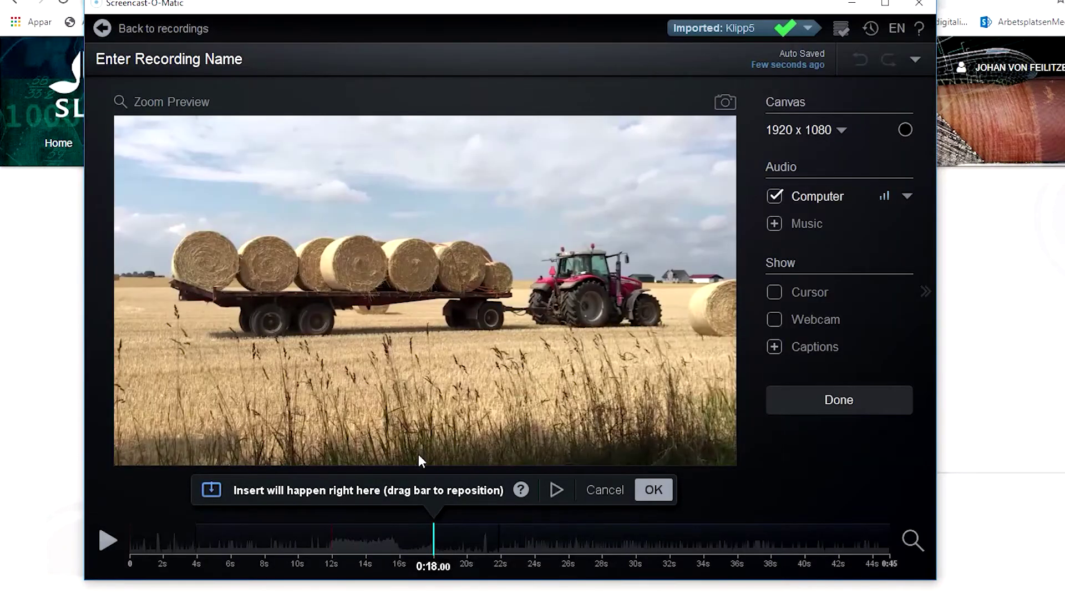
click(647, 492)
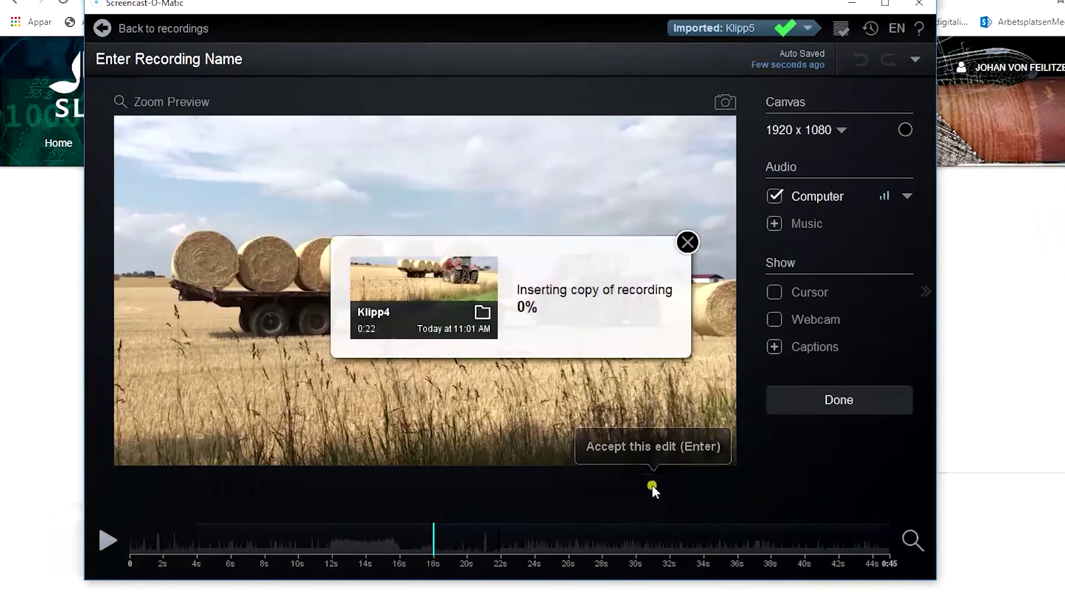
Play the start of the inserted Klipp4 and cut 0.24 seconds at the join, back to 0:17.88
click(107, 540)
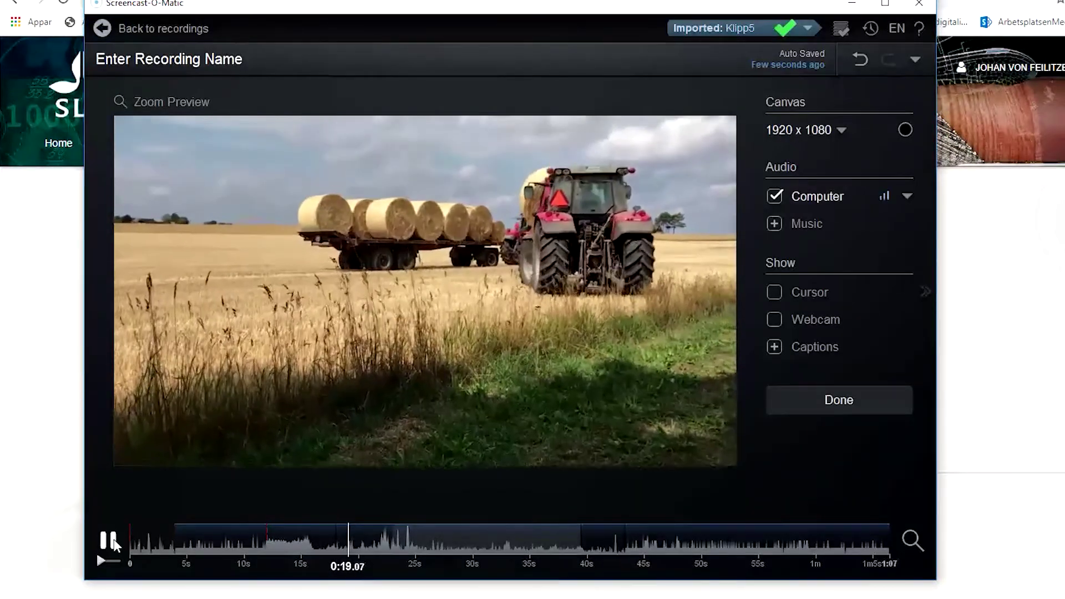
click(108, 539)
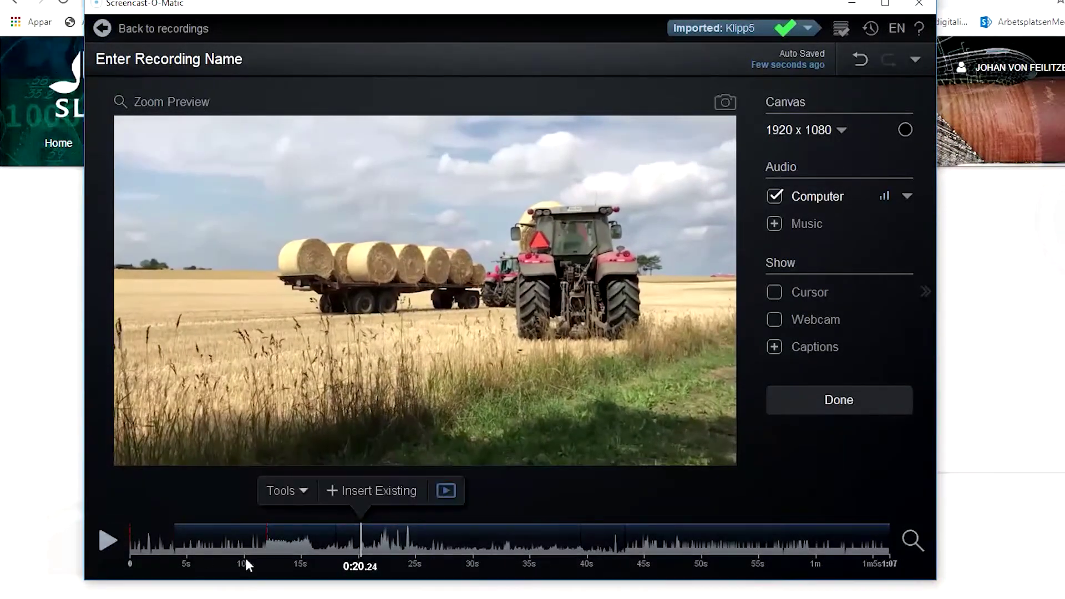
click(474, 534)
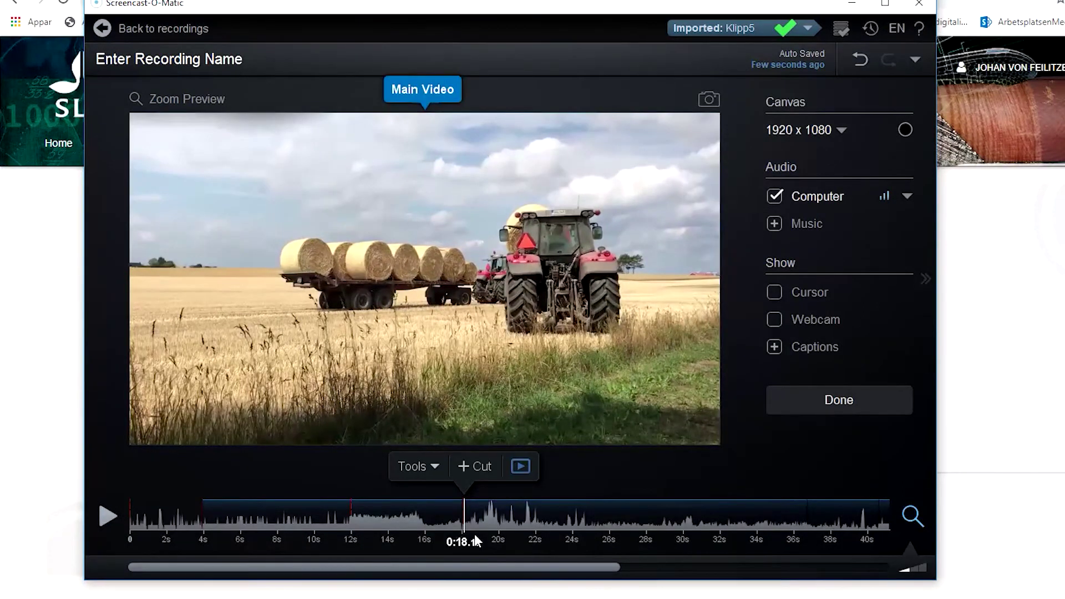
click(477, 464)
drag(463, 514, 459, 513)
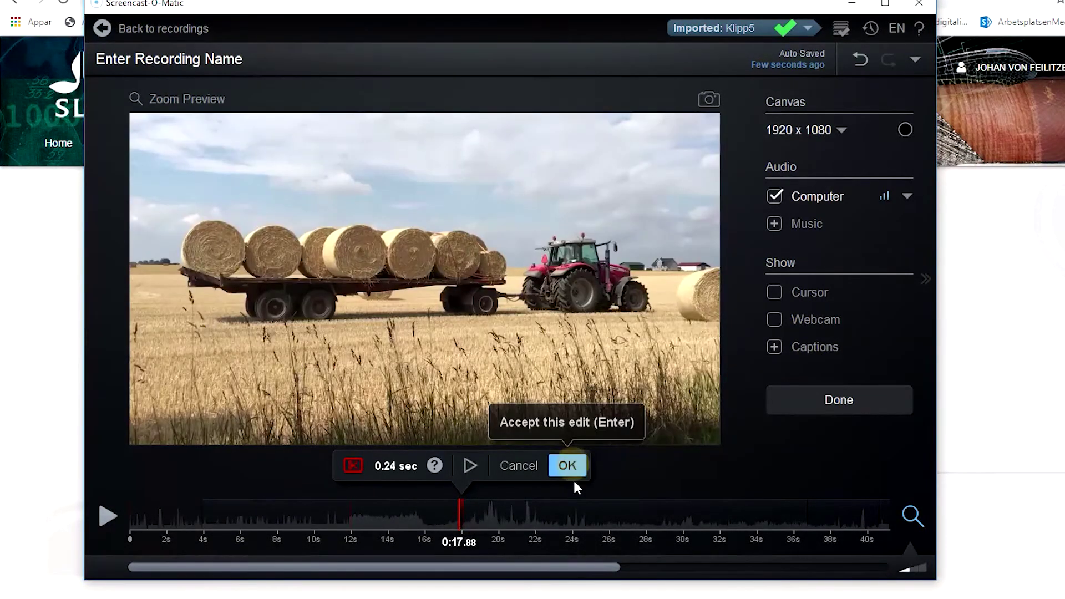
click(575, 470)
Play the opening of Klipp4 and cut its first 3.00 seconds, back to 0:17.88
click(117, 521)
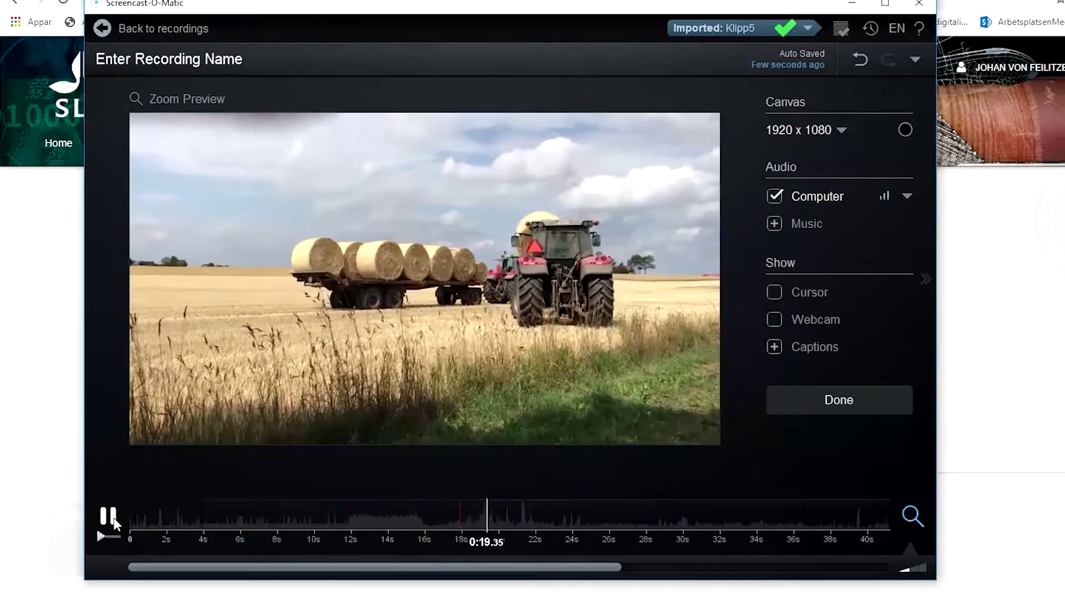
click(108, 516)
drag(514, 517, 460, 514)
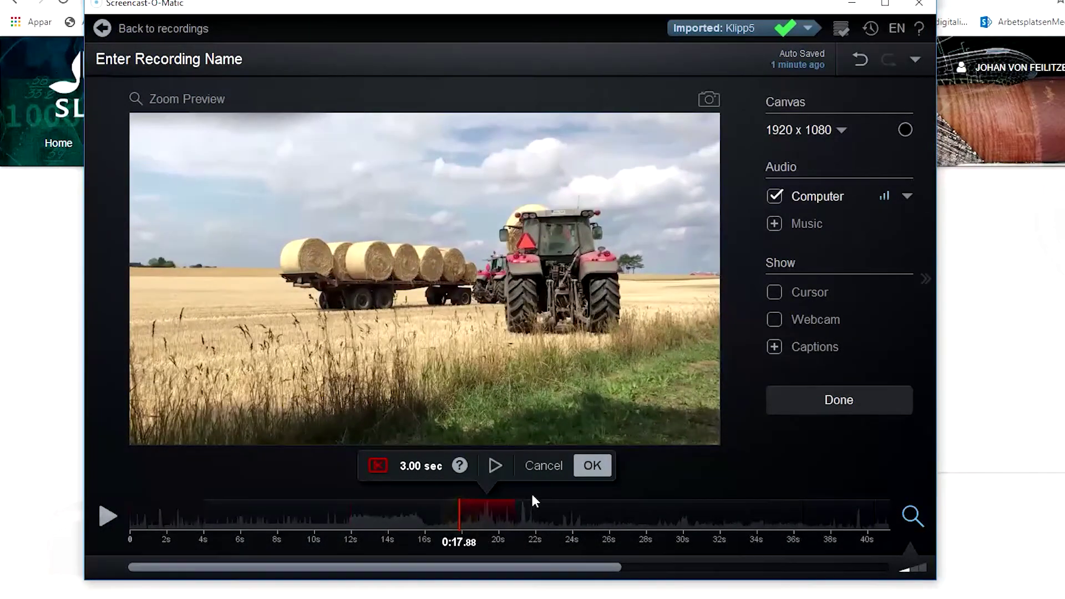
click(591, 466)
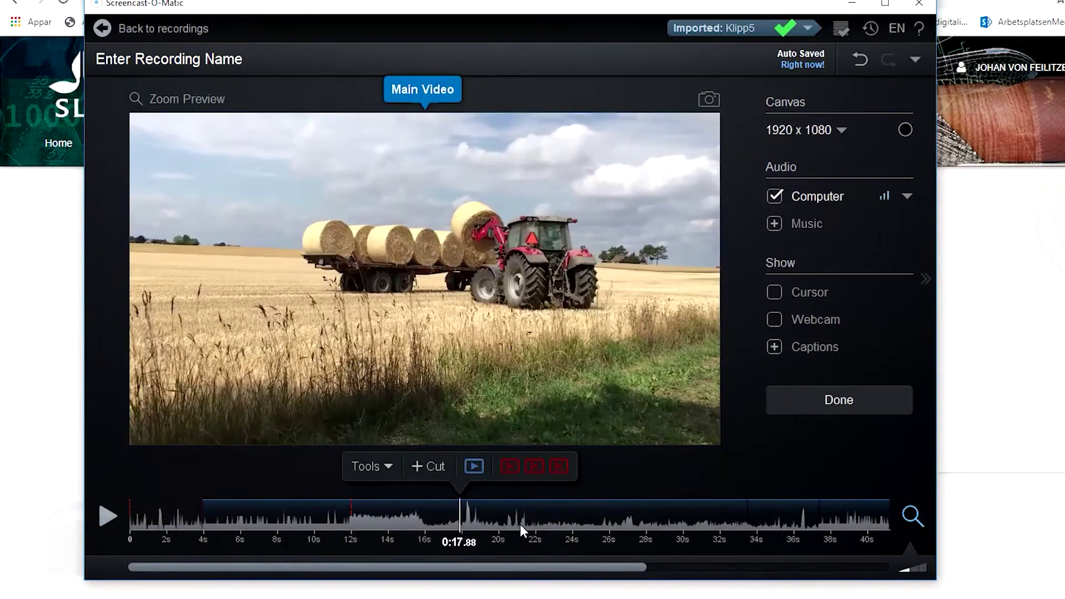
Play the video from 0:14.32 across the Klipp4 join and insert the existing recording Klipp5 at 0:24.16
click(392, 539)
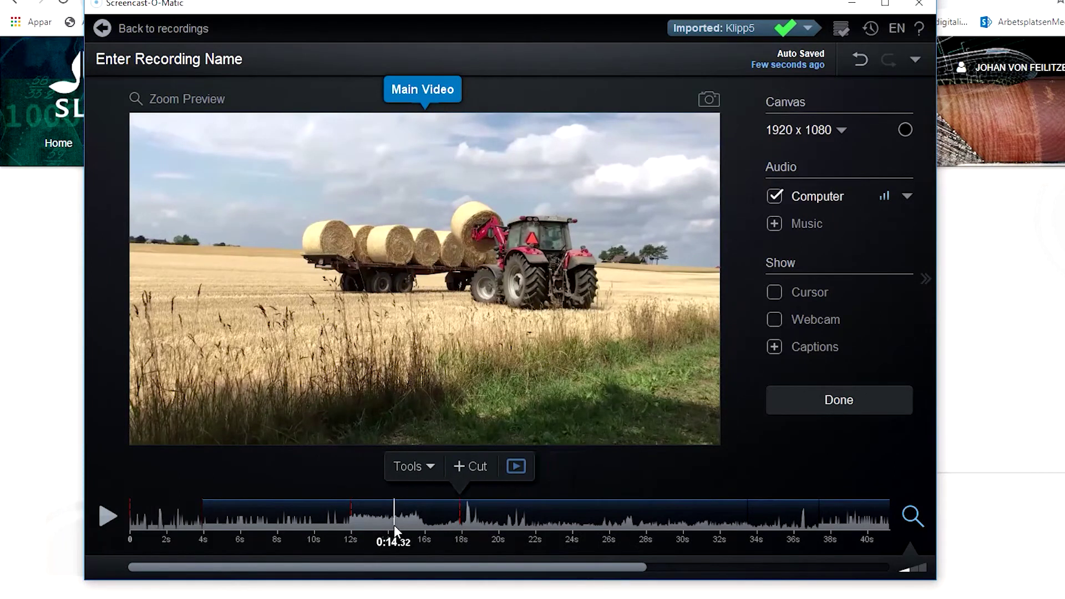
key(space)
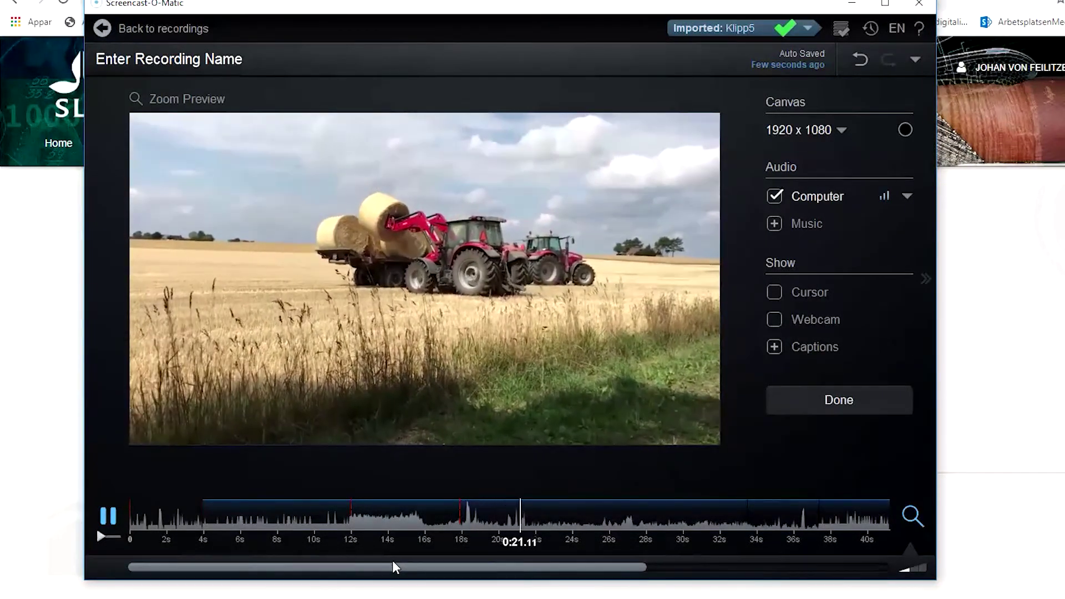
key(space)
click(547, 467)
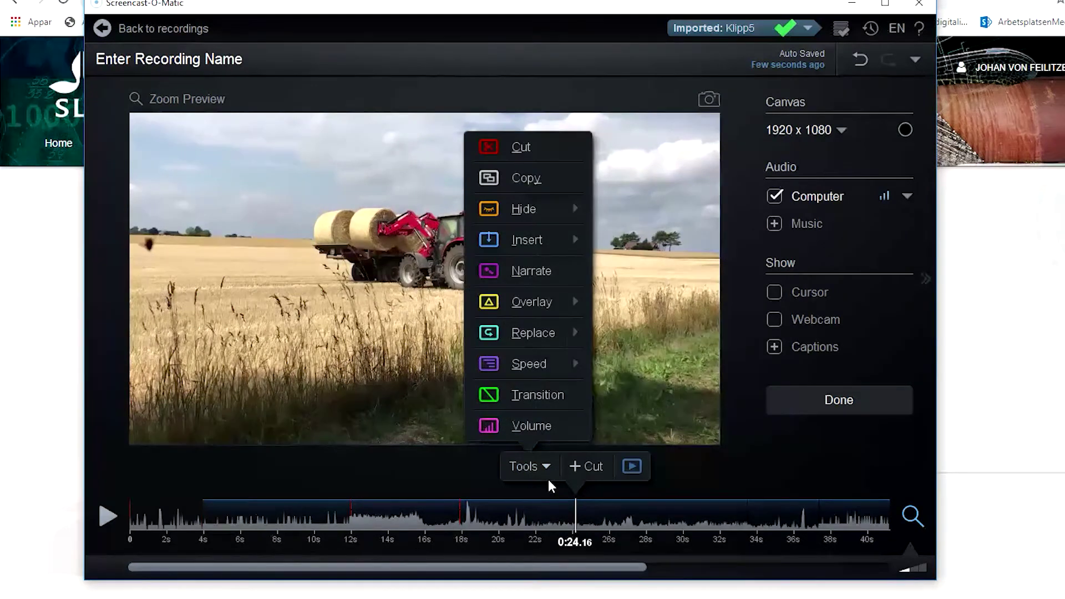
mouse_move(538, 241)
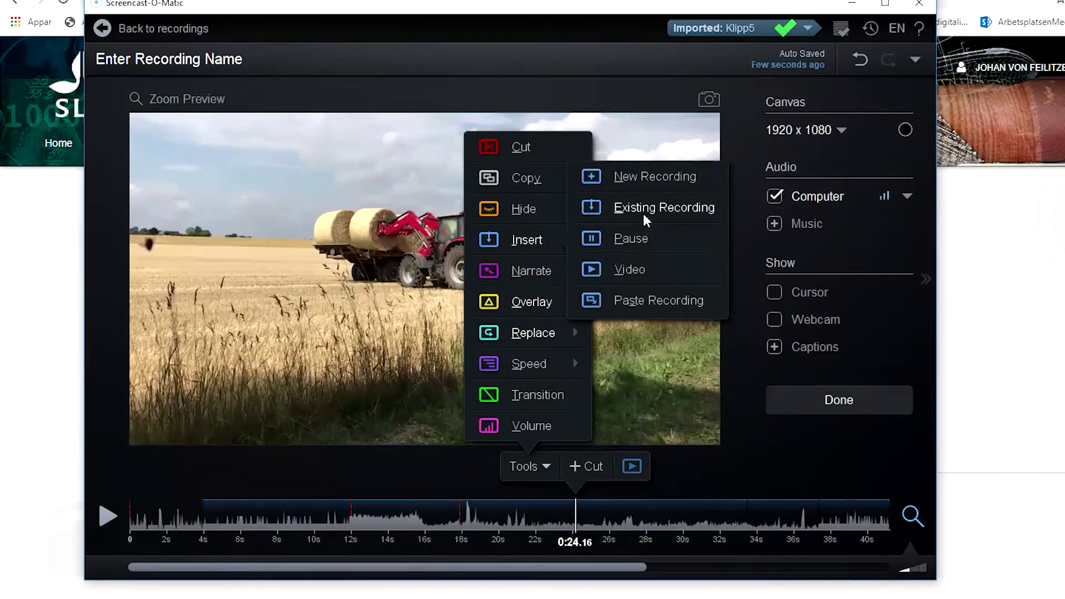
click(645, 208)
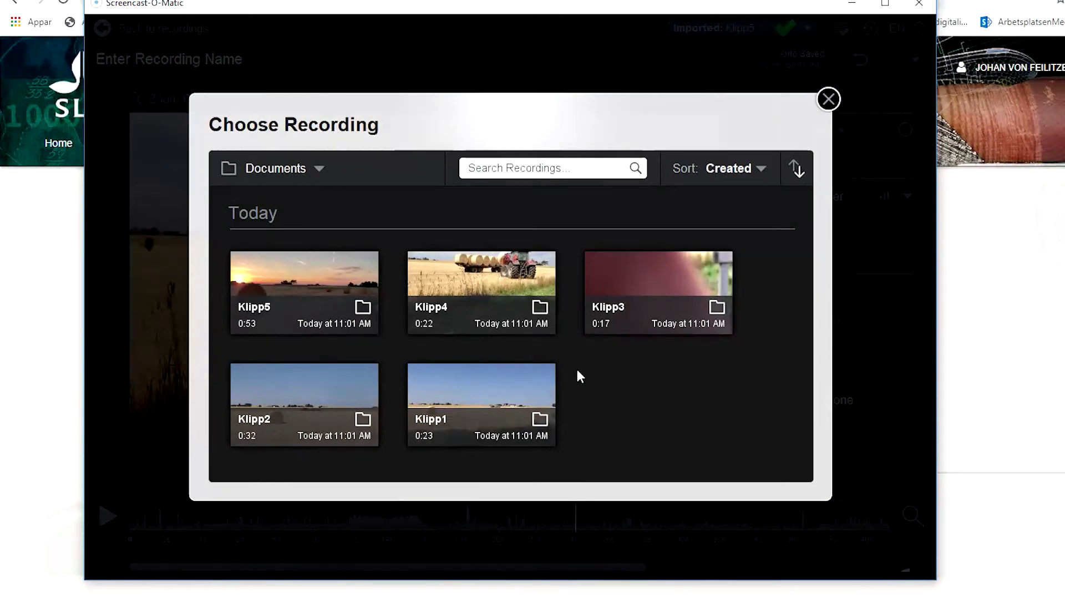
click(309, 300)
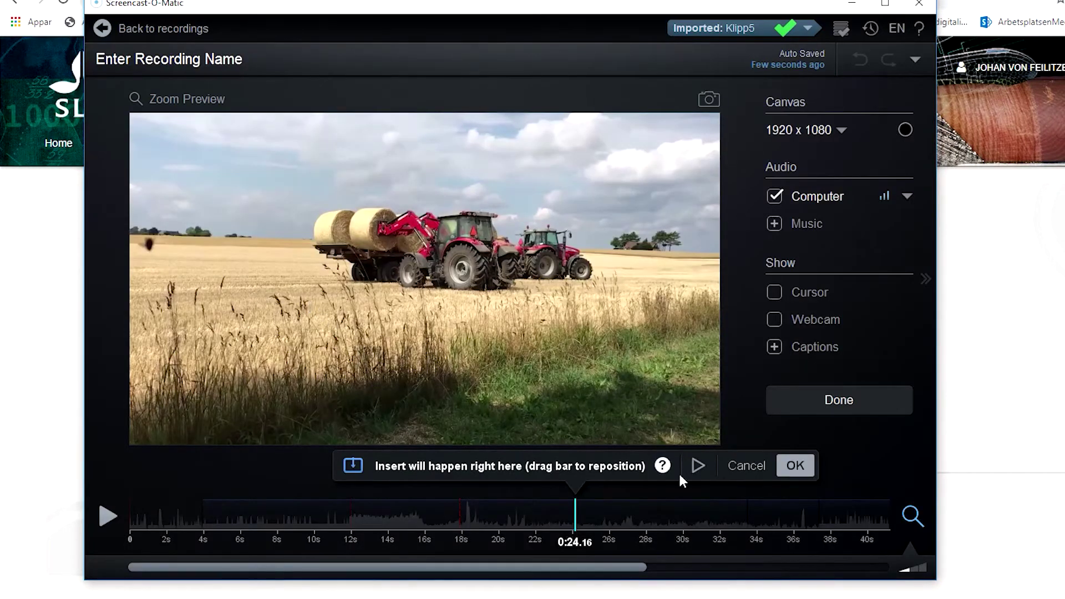
click(795, 465)
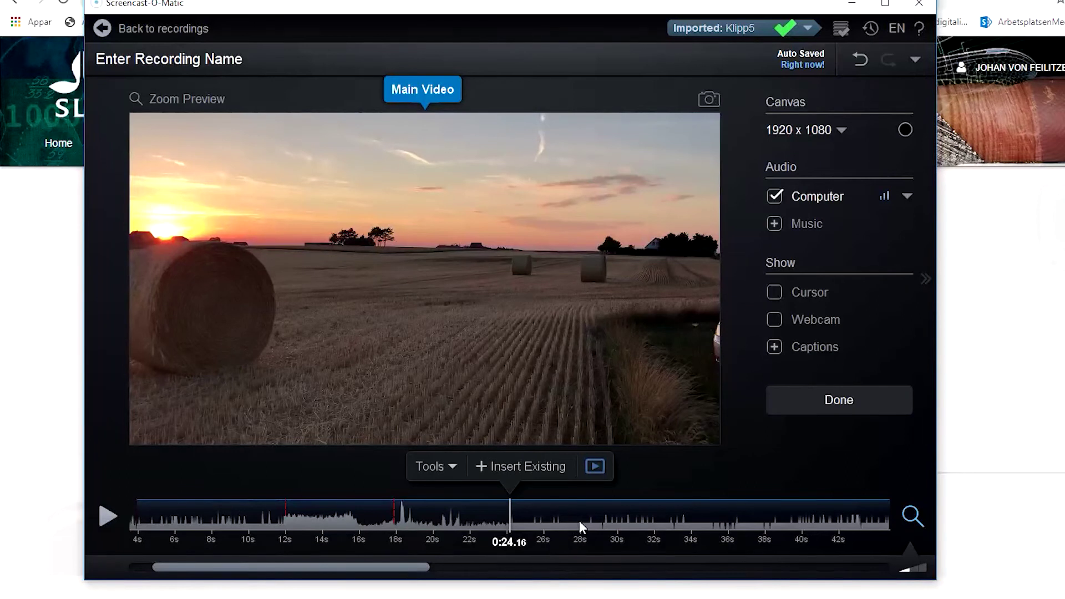
Play into the inserted Klipp5 and cut everything from 0:28.92 to the end of the recording
click(492, 533)
key(space)
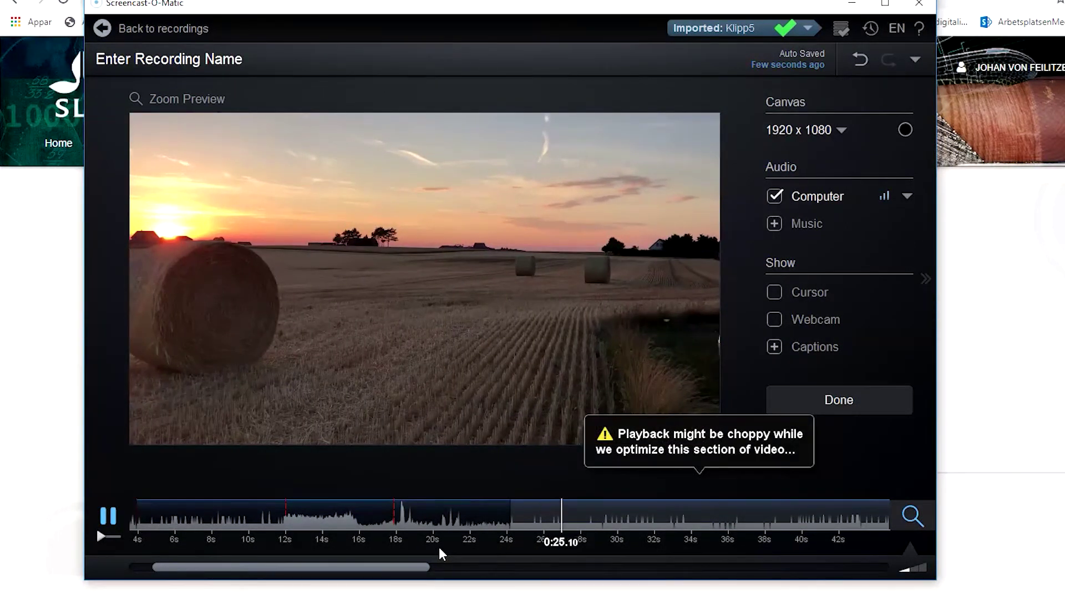
key(space)
click(541, 466)
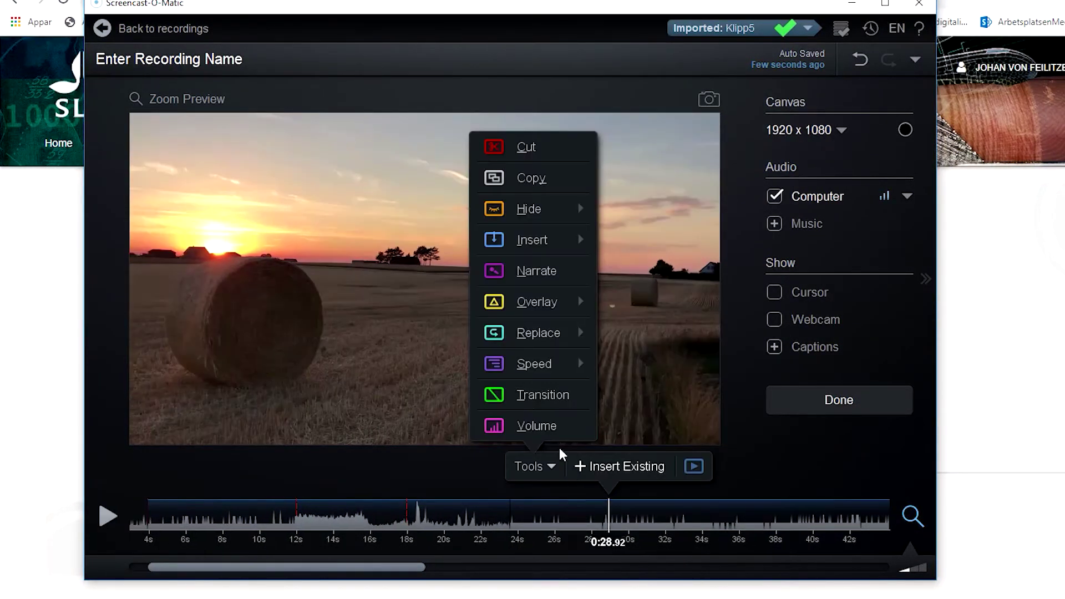
click(535, 147)
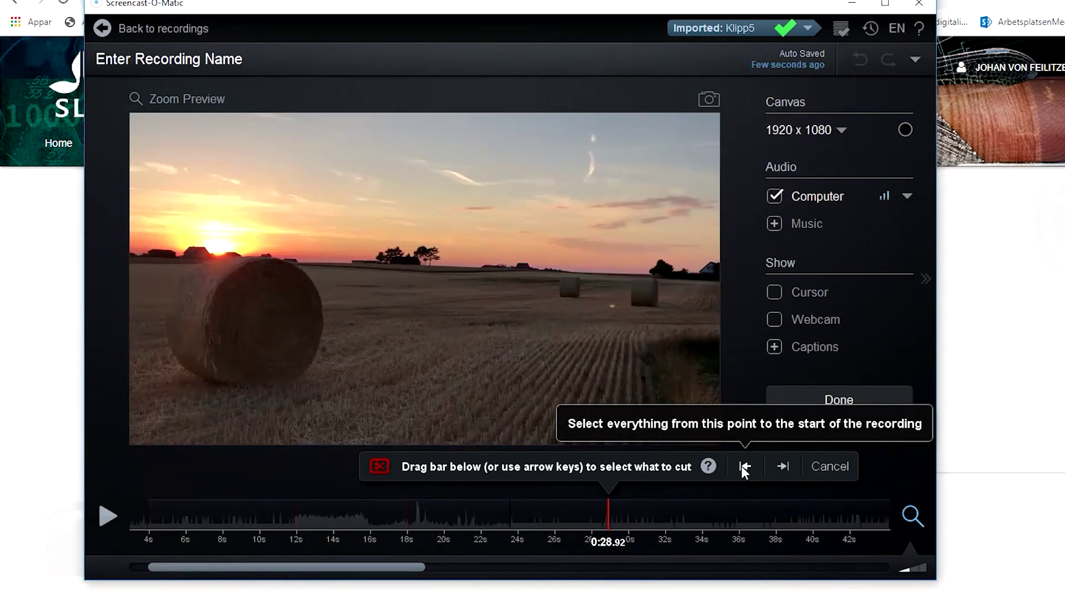
click(783, 466)
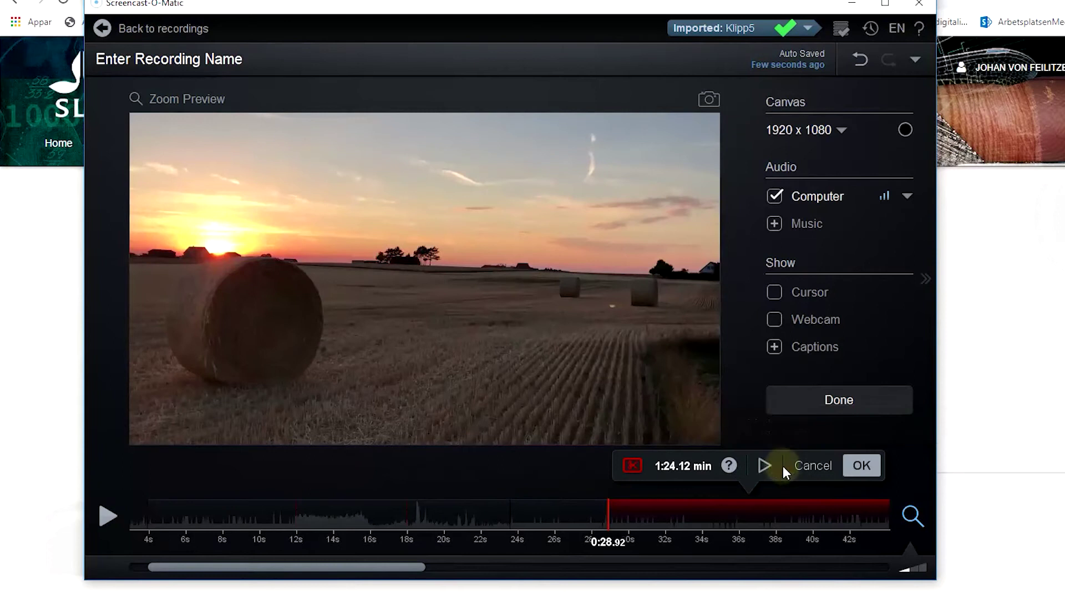
click(861, 466)
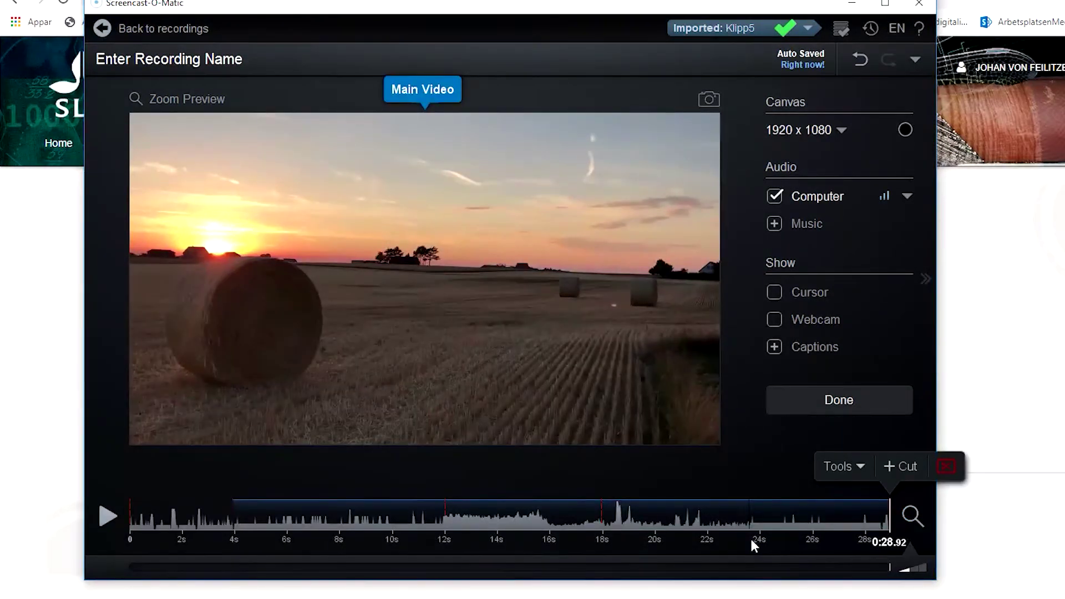
Add a 2.00-second transition at the start of the video and preview it
click(129, 524)
click(76, 466)
click(88, 391)
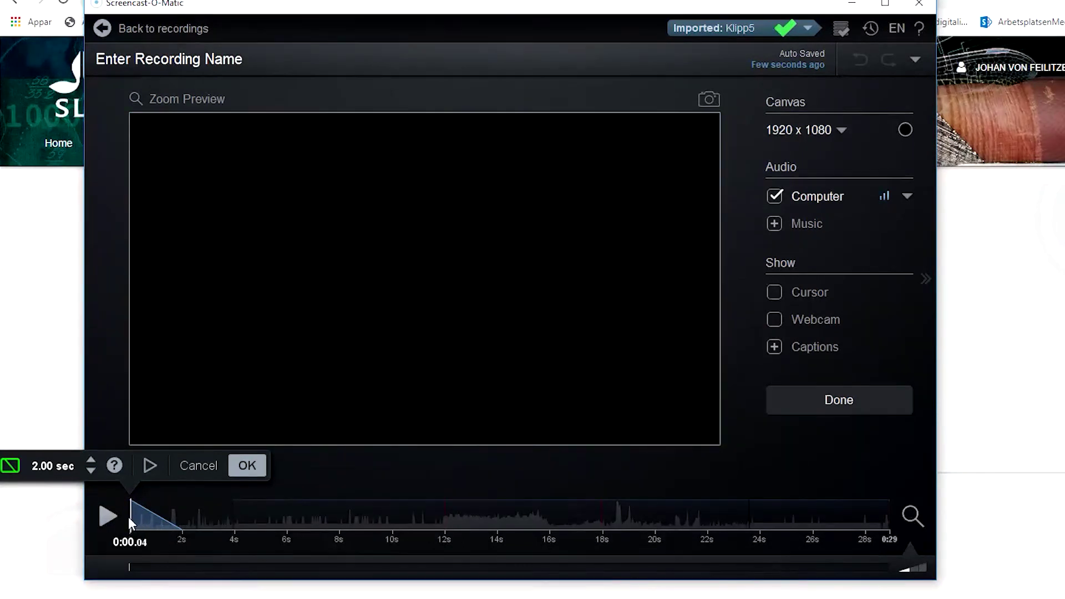
mouse_move(135, 488)
click(150, 465)
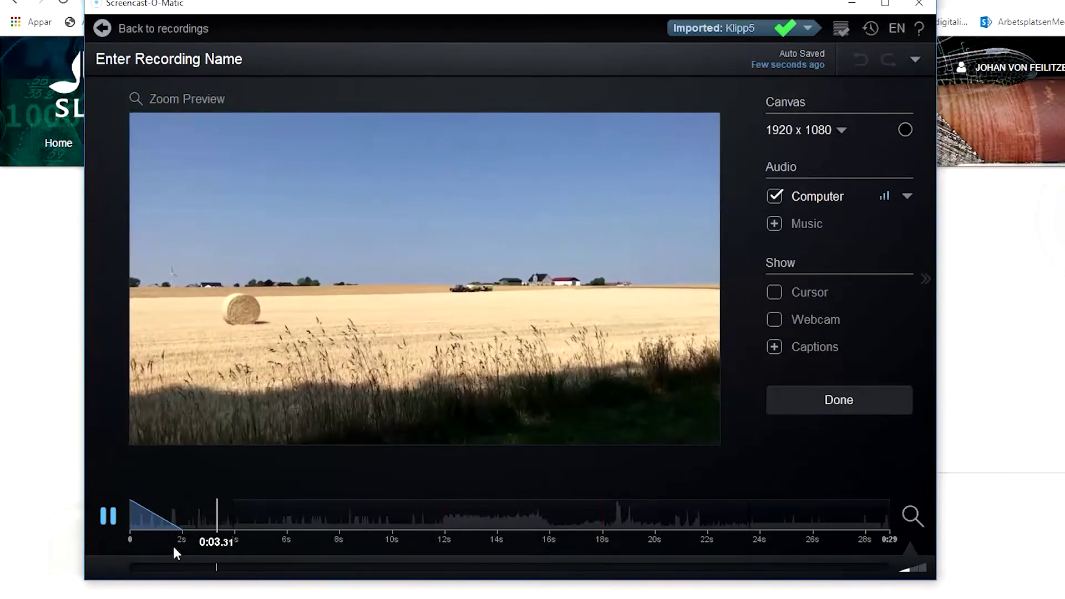
Add a 1.20-second Fade transition at the end of the video and play the ending to check it
click(876, 516)
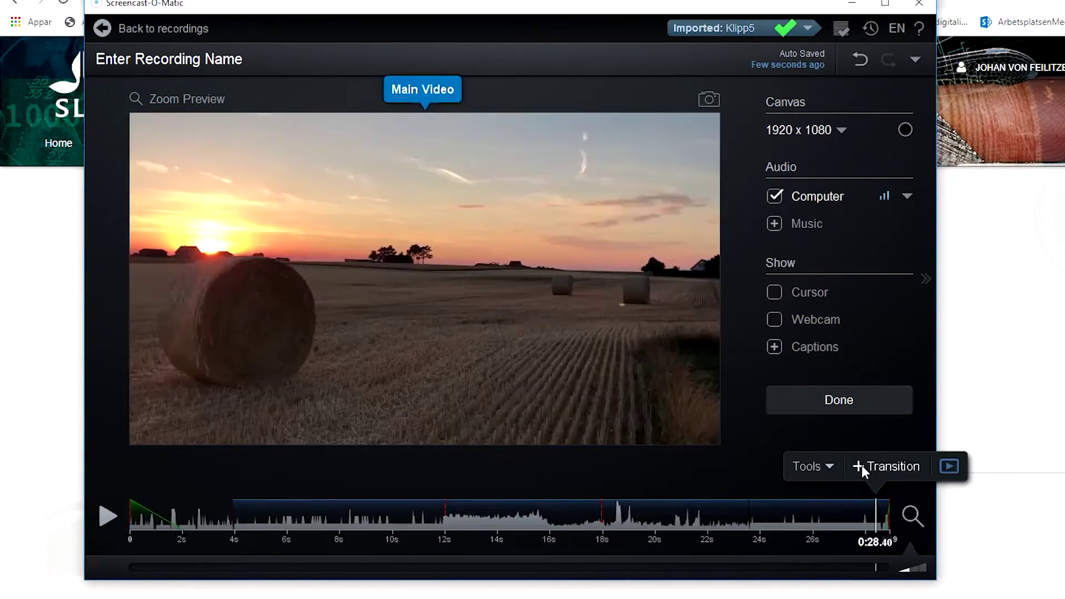
click(860, 465)
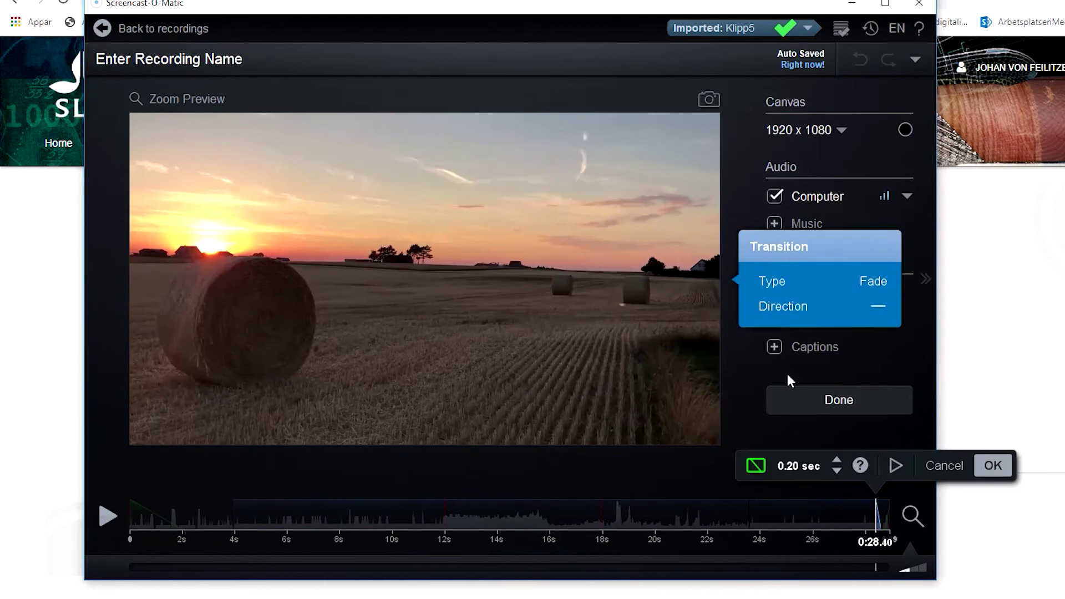
click(837, 459)
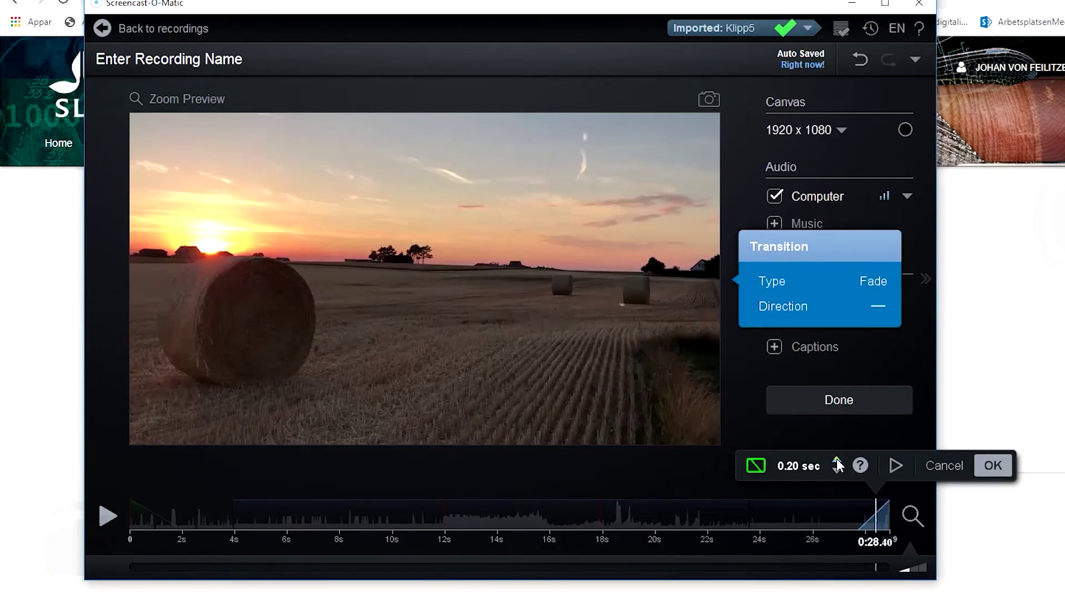
click(850, 469)
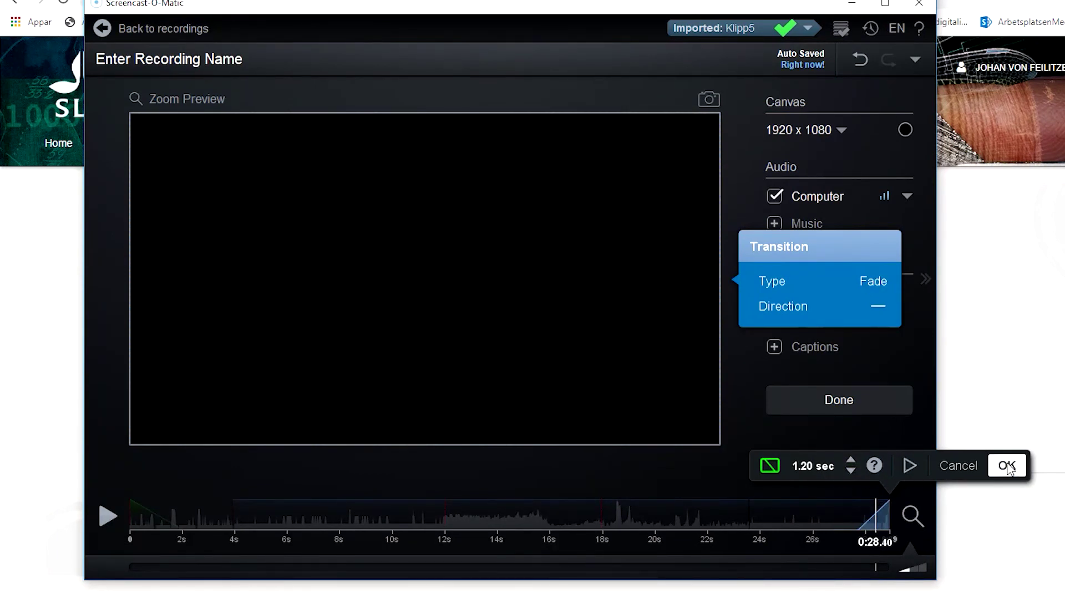
click(1005, 467)
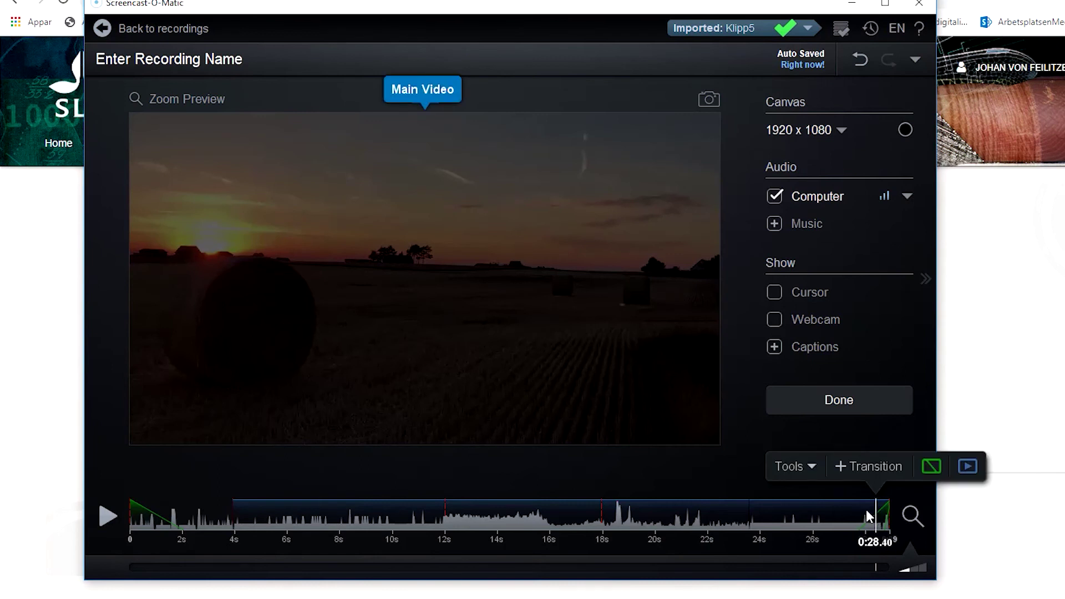
click(847, 528)
key(space)
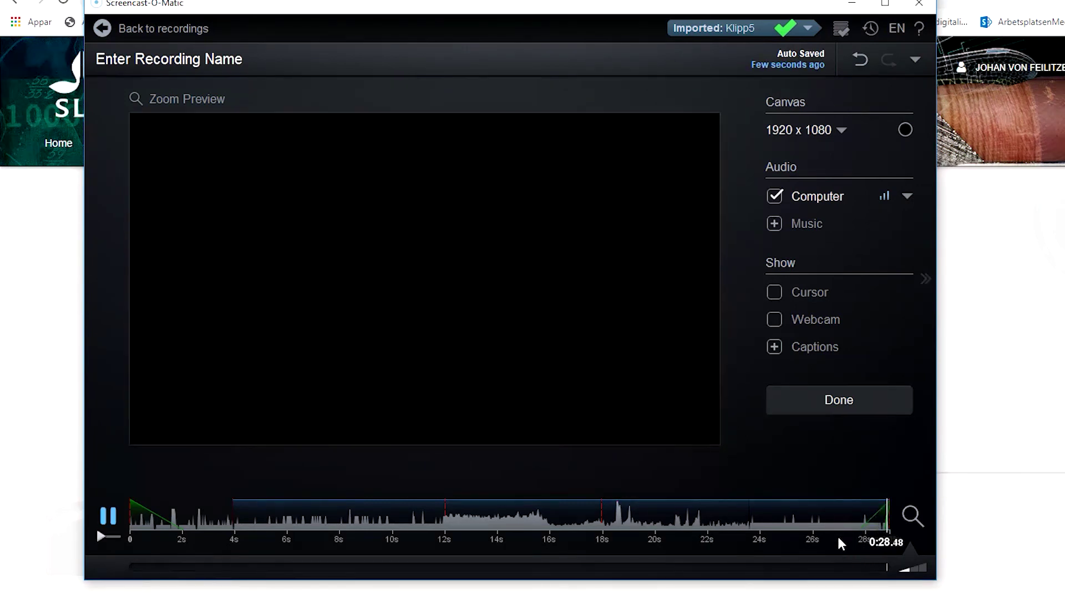
Finish editing and publish the recording as an MP4 video file with the filename Ensilage
click(840, 395)
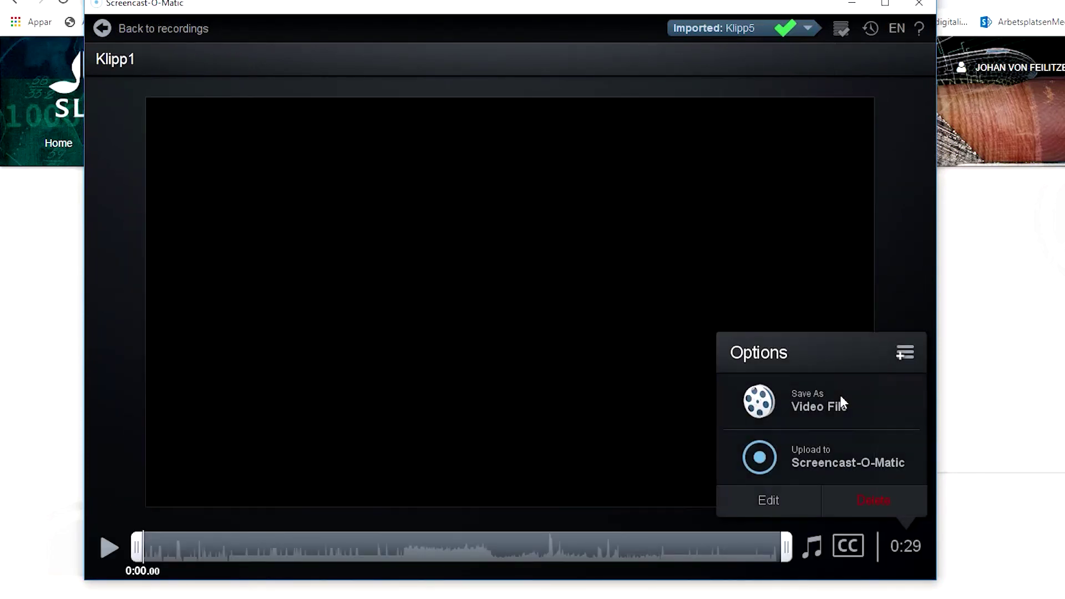
click(810, 403)
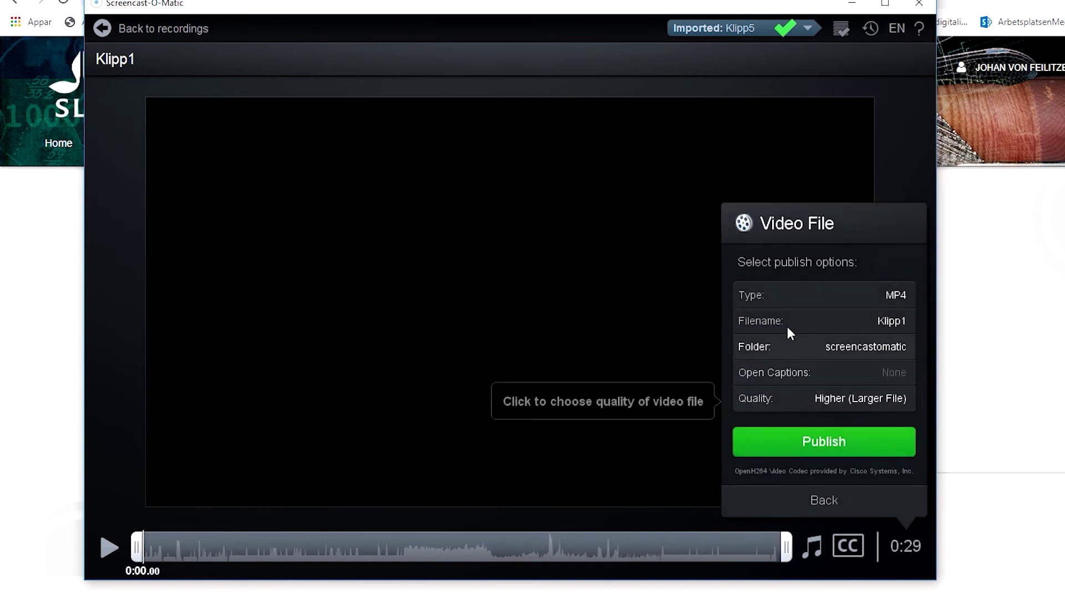
click(890, 320)
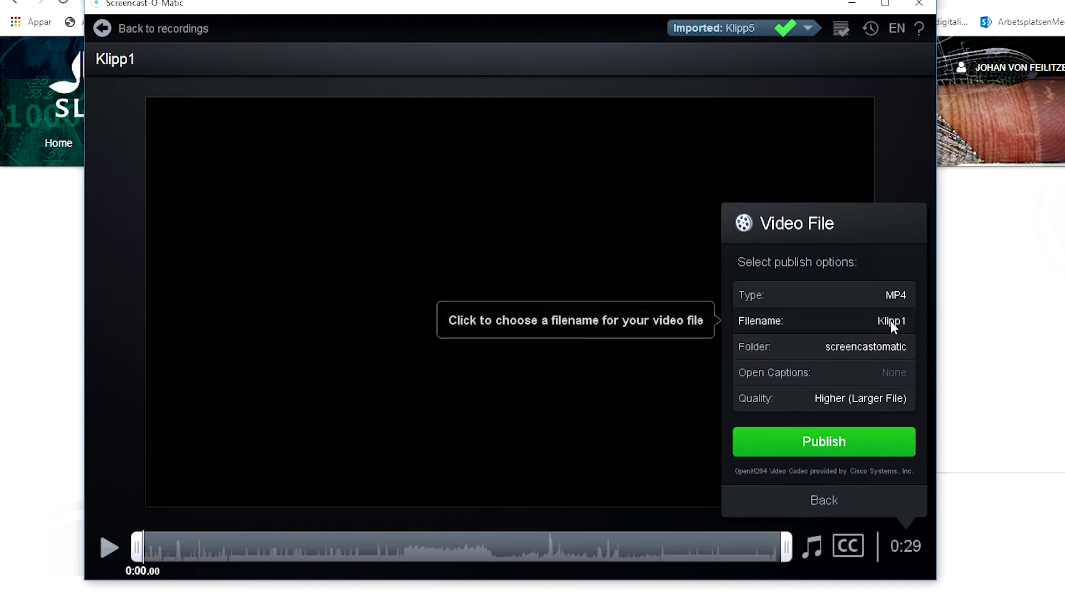
text(Ensilage)
key(Return)
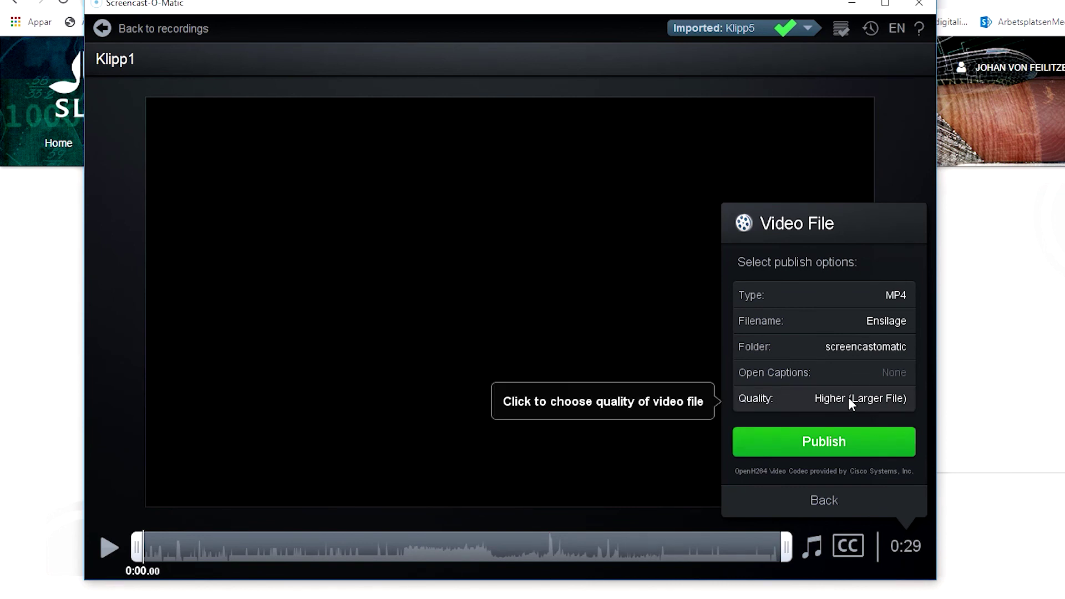
click(833, 438)
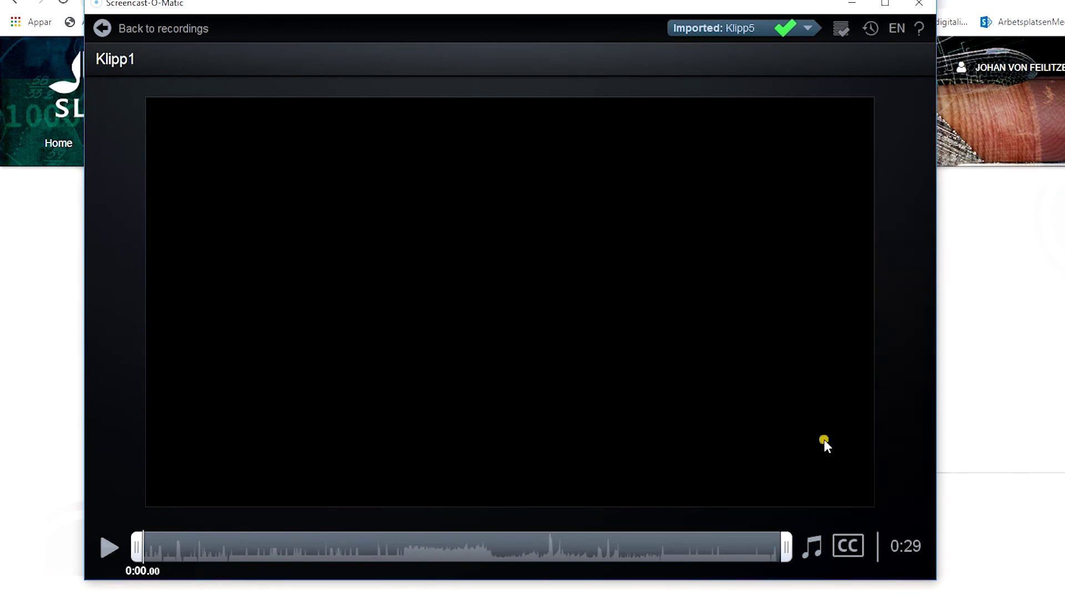